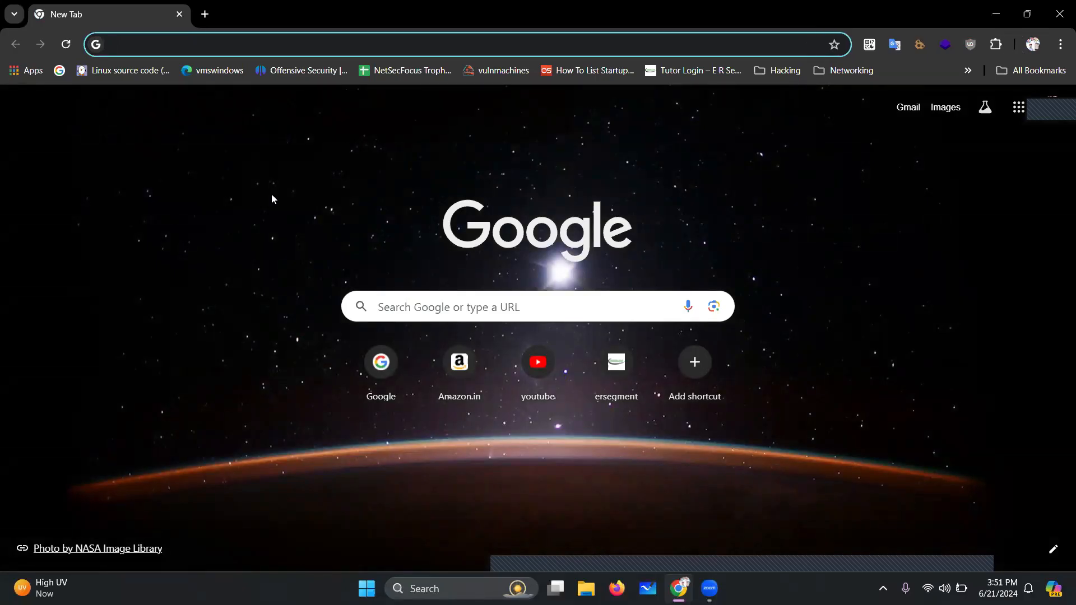
Go to virtualbox.org and open its Download VirtualBox 7.0 page
text(virtu)
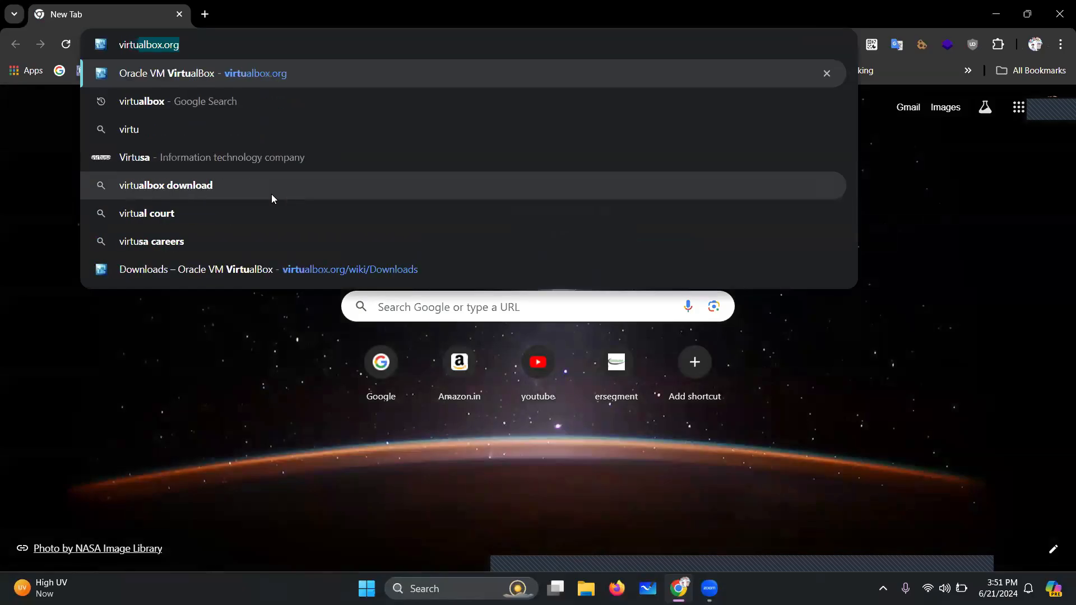
text(a;)
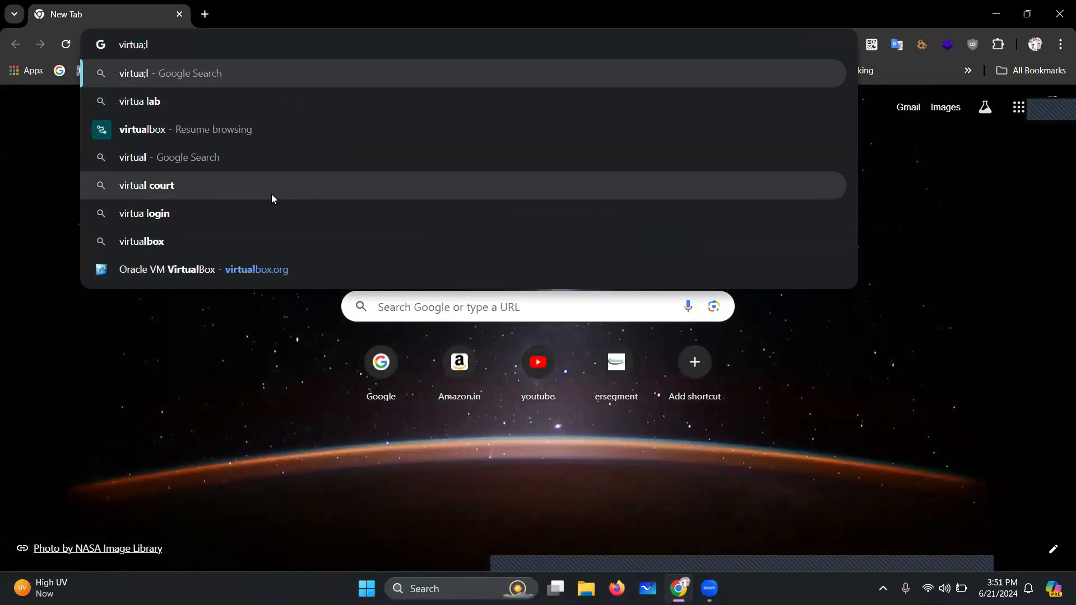
key(BackSpace)
text(lbox.)
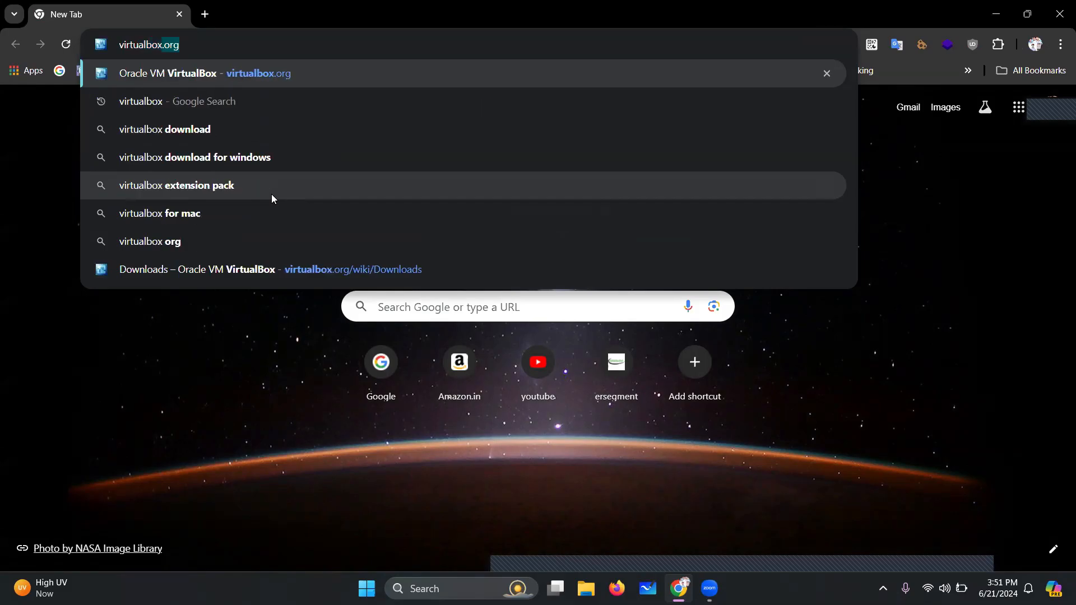
text(org)
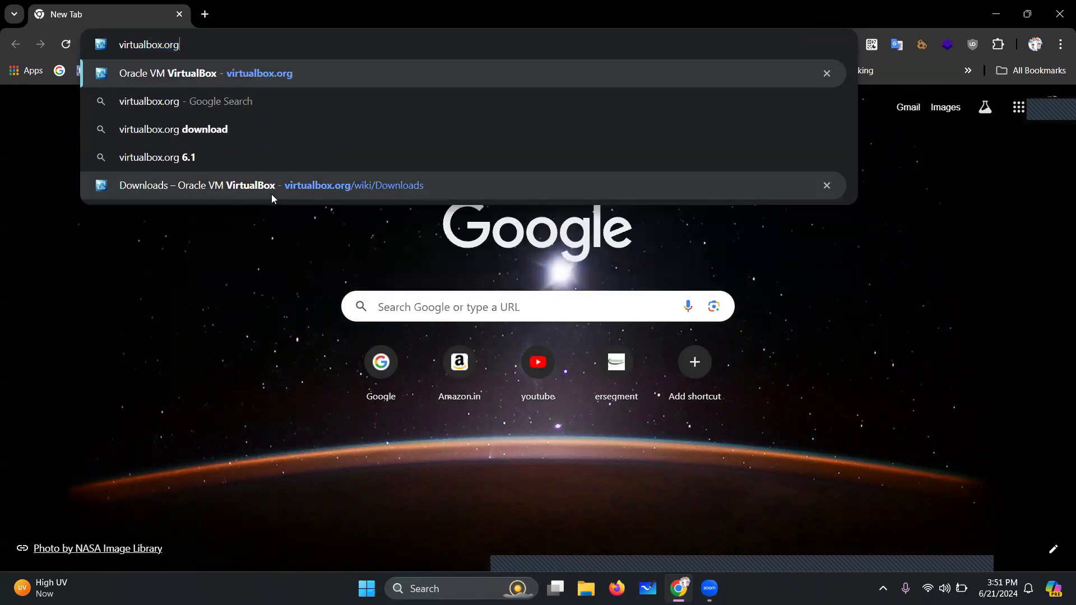
key(Return)
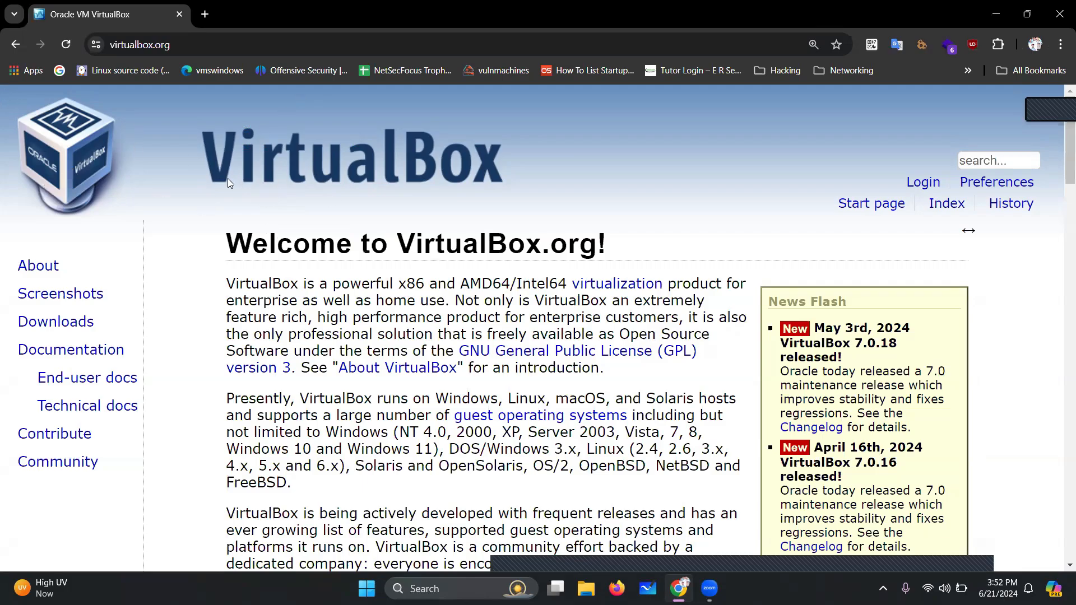
scroll(374, 229, down, 3)
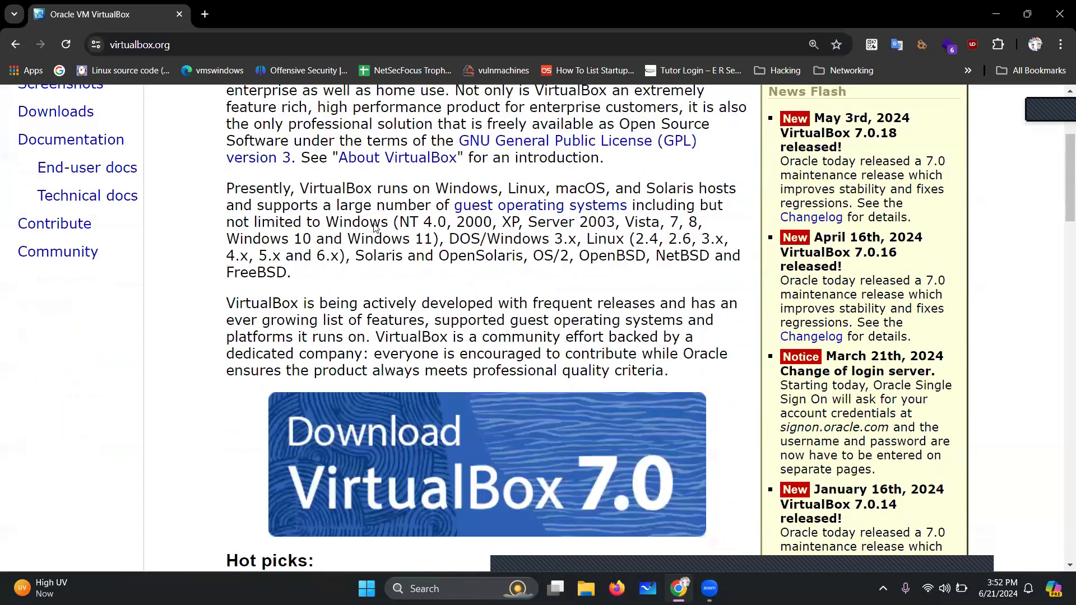
scroll(374, 227, down, 1)
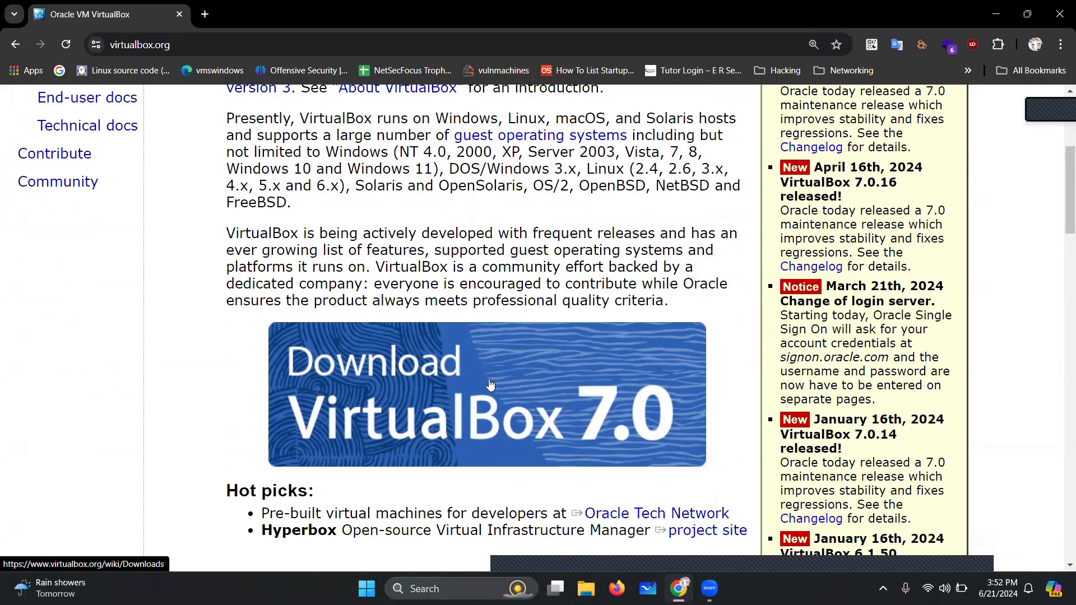
click(589, 386)
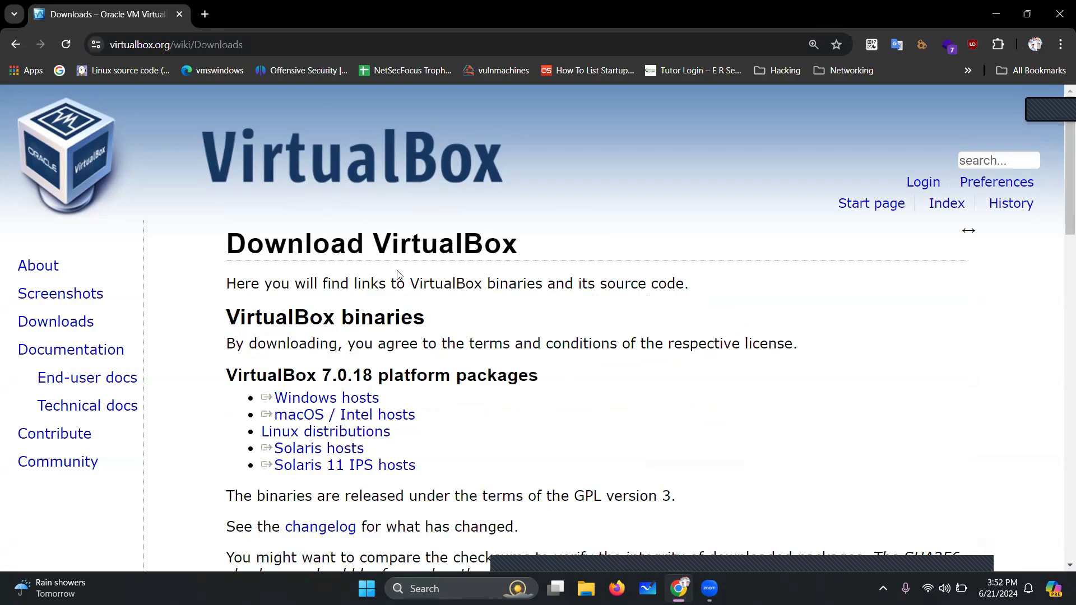
Download the VirtualBox 7.0.18 installer for Windows hosts and check its progress
scroll(339, 275, down, 2)
double_click(231, 238)
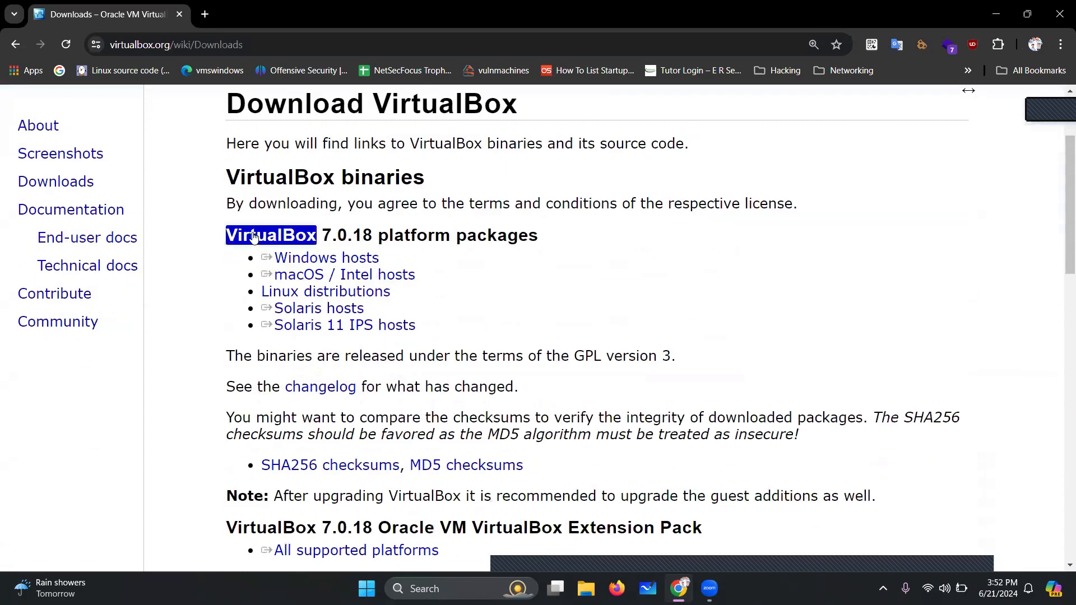
click(315, 247)
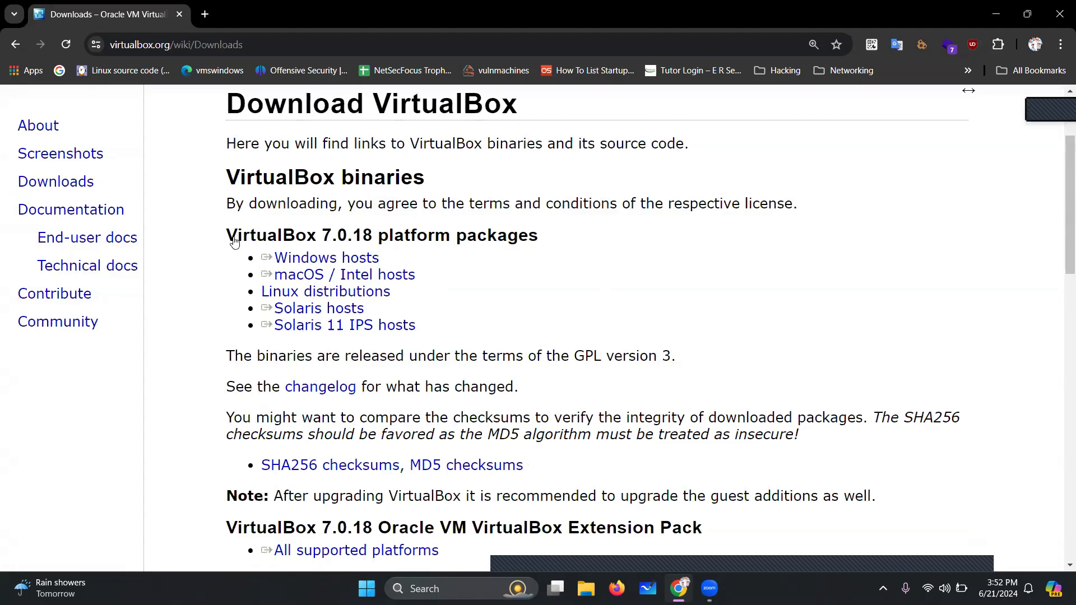
click(327, 258)
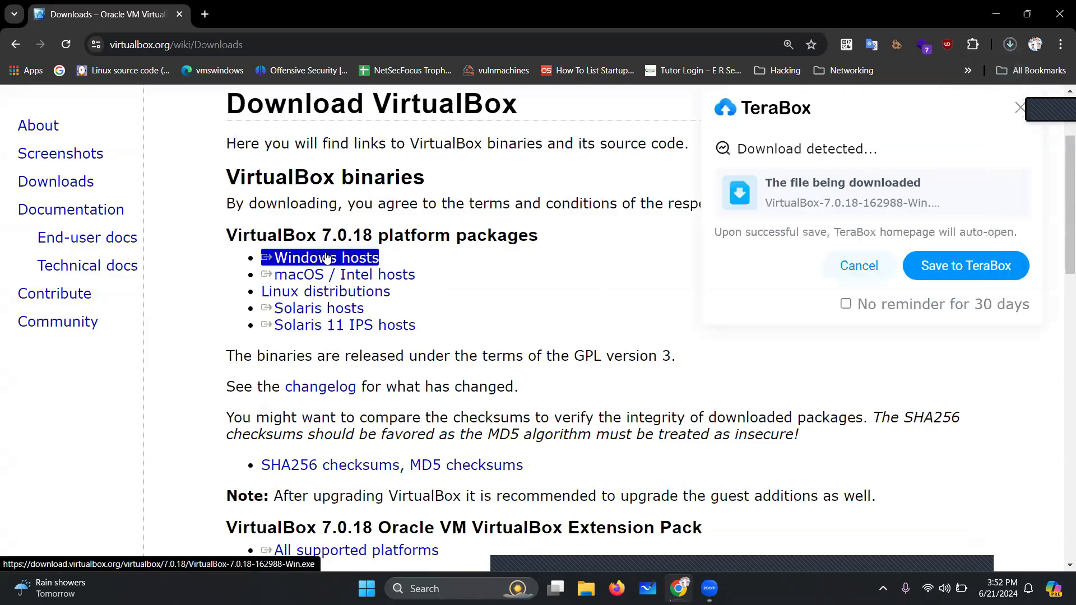
click(1010, 44)
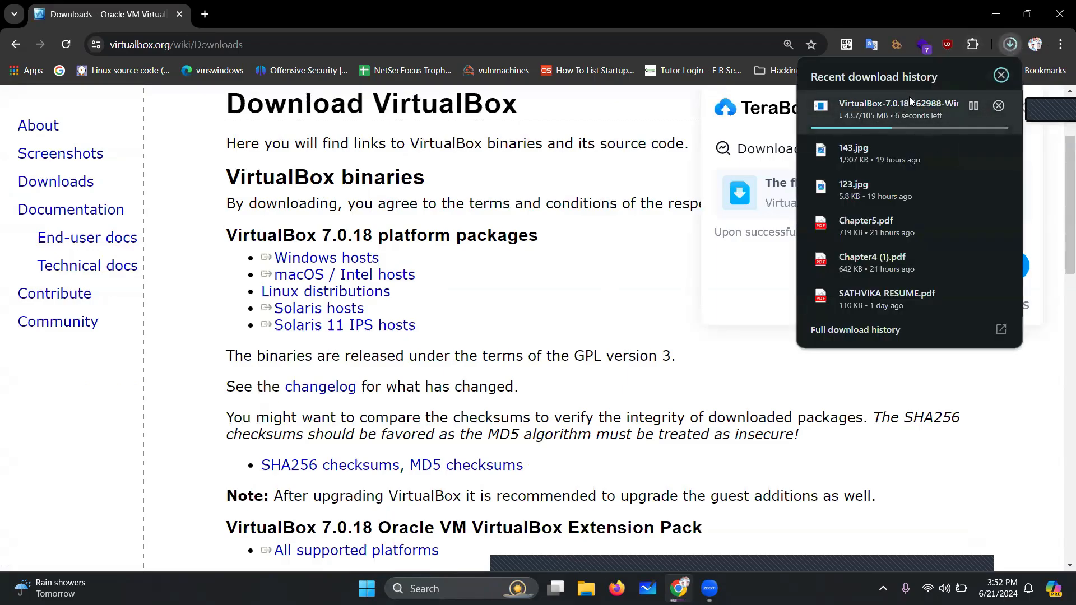
click(496, 14)
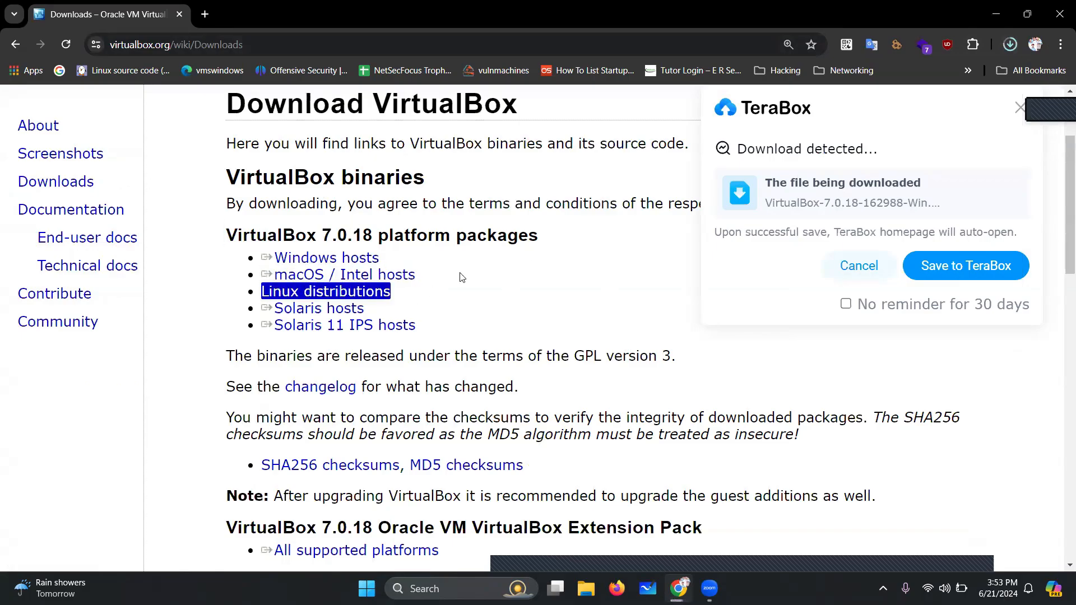
Scroll to the Extension Pack section and cancel the TeraBox save prompt
scroll(483, 363, down, 1)
scroll(483, 363, down, 3)
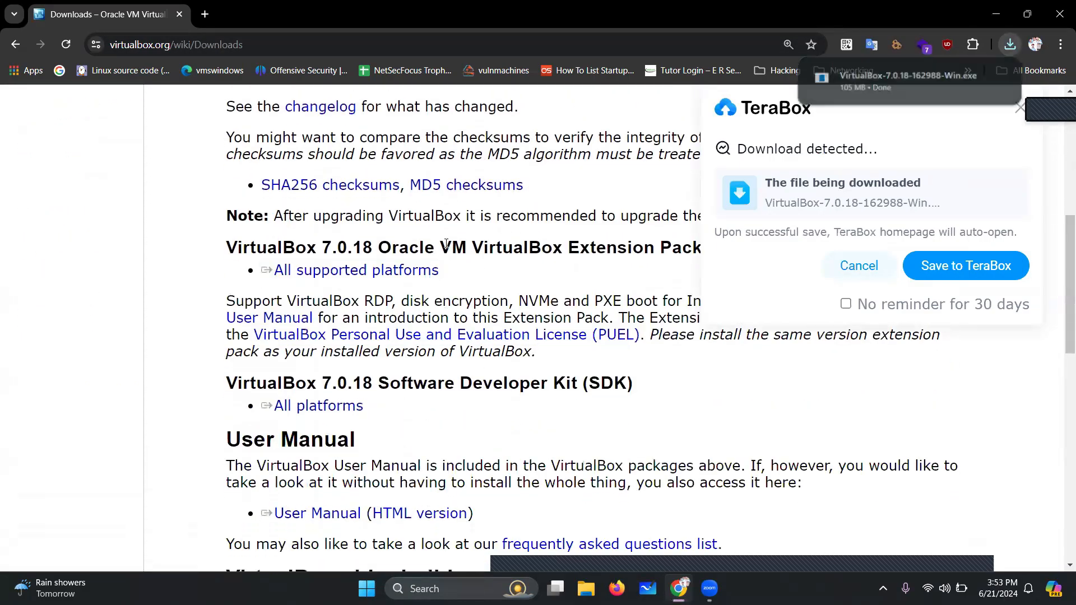
drag(441, 247, 704, 244)
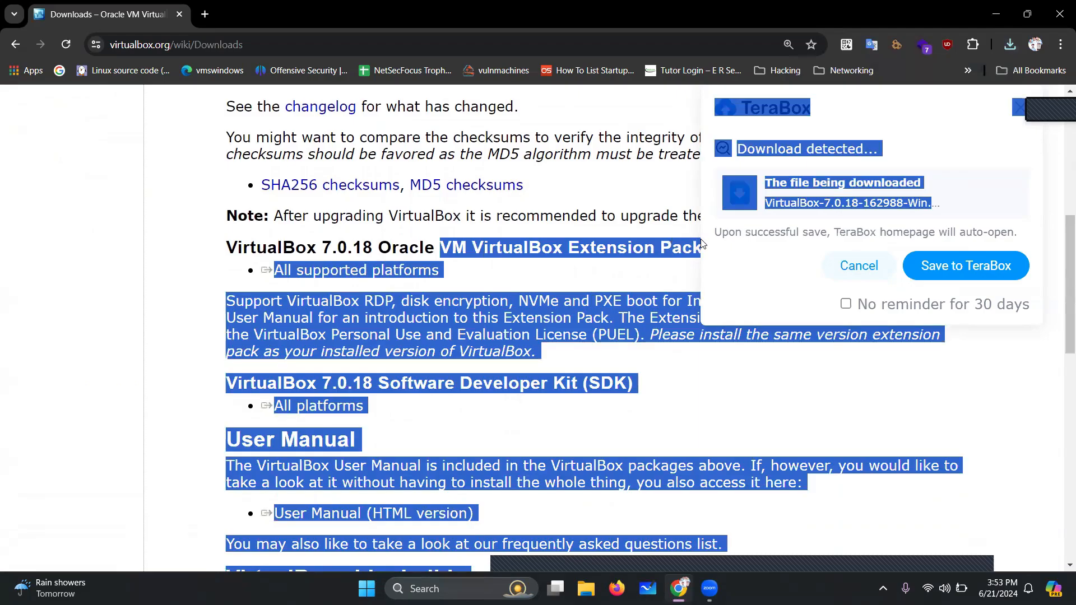
click(653, 231)
click(859, 266)
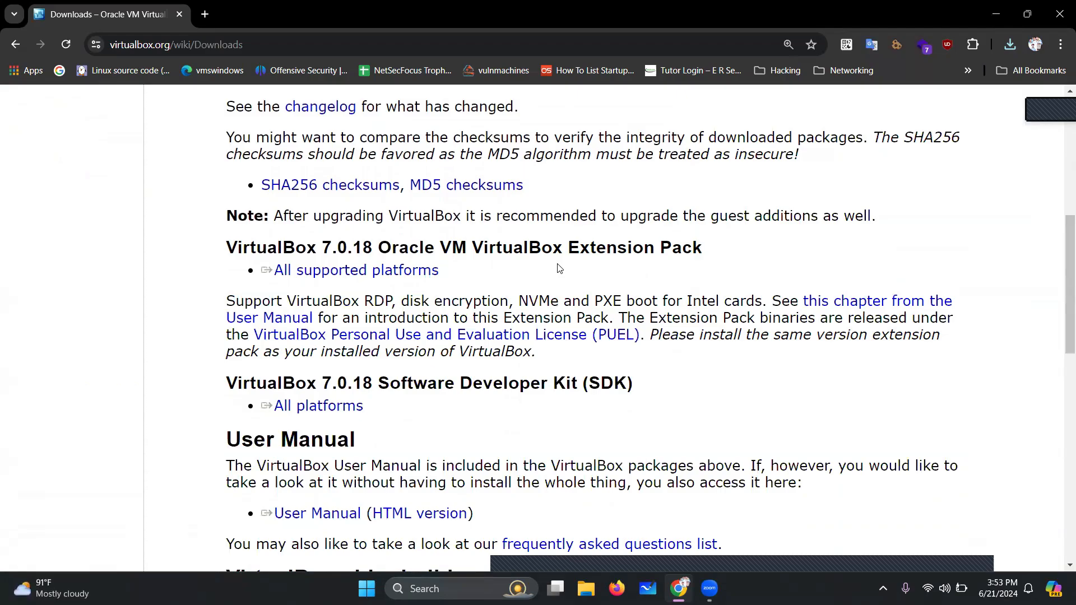
mouse_move(560, 269)
mouse_down()
mouse_move(404, 253)
mouse_move(575, 273)
mouse_up()
click(376, 285)
click(608, 265)
drag(491, 278, 361, 275)
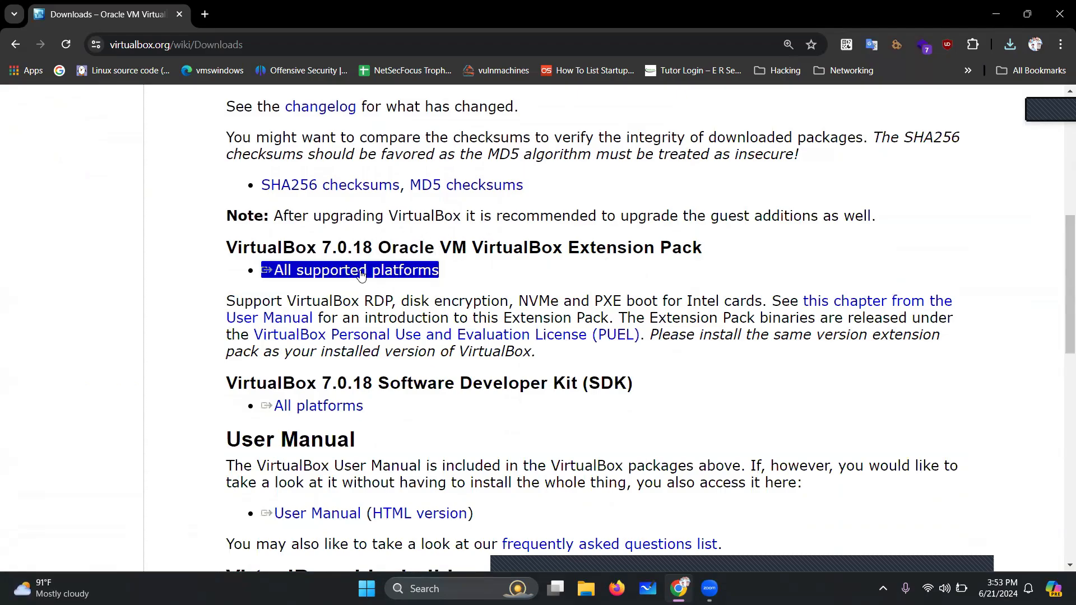
double_click(315, 250)
click(335, 255)
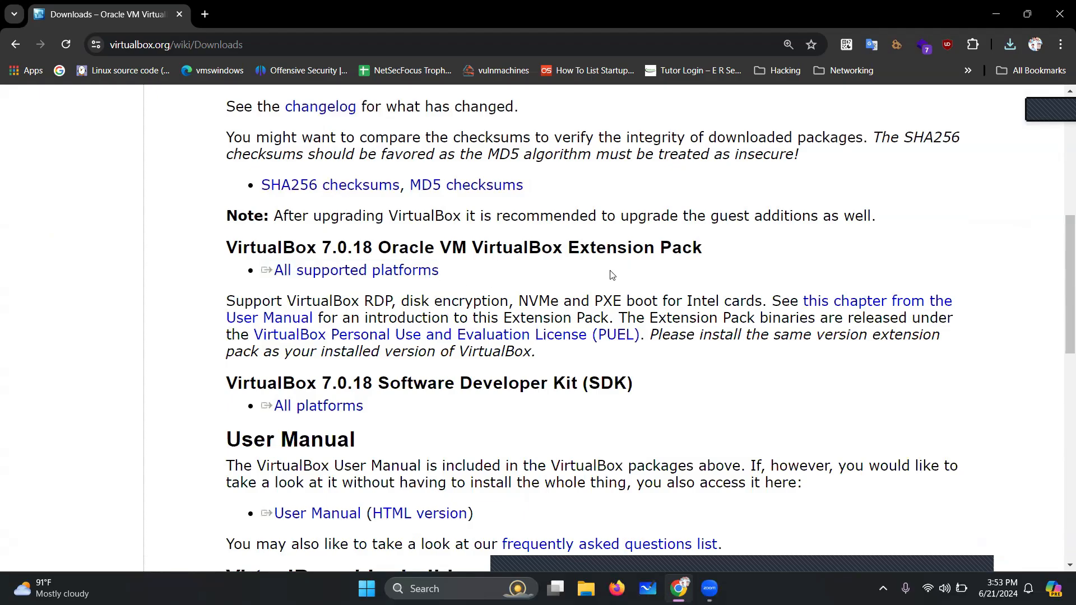
Download the 7.0.18 Extension Pack for all supported platforms and cancel the TeraBox prompt
triple_click(525, 270)
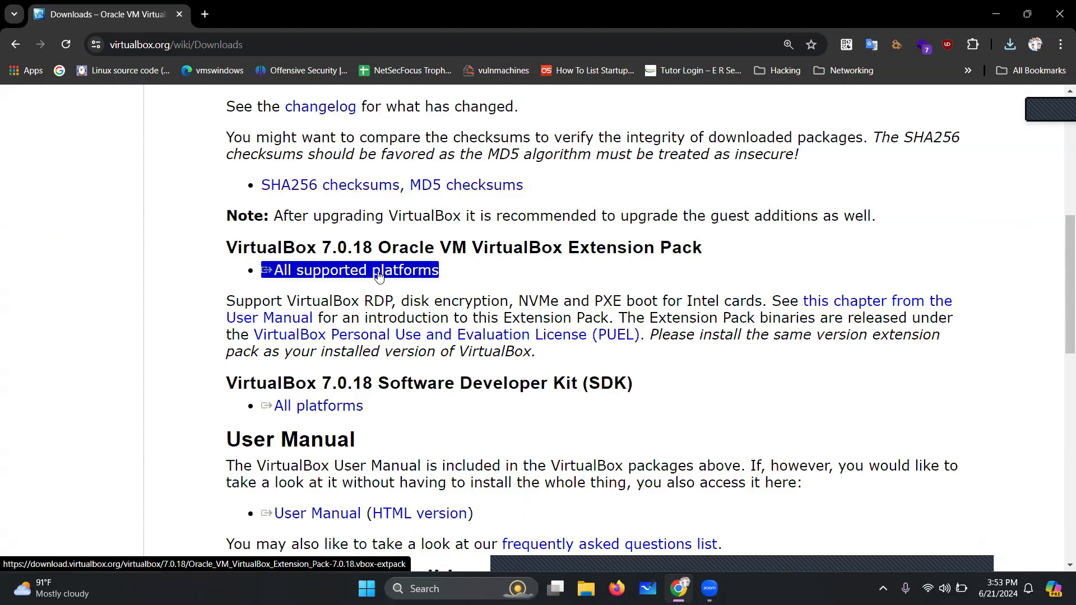
click(378, 273)
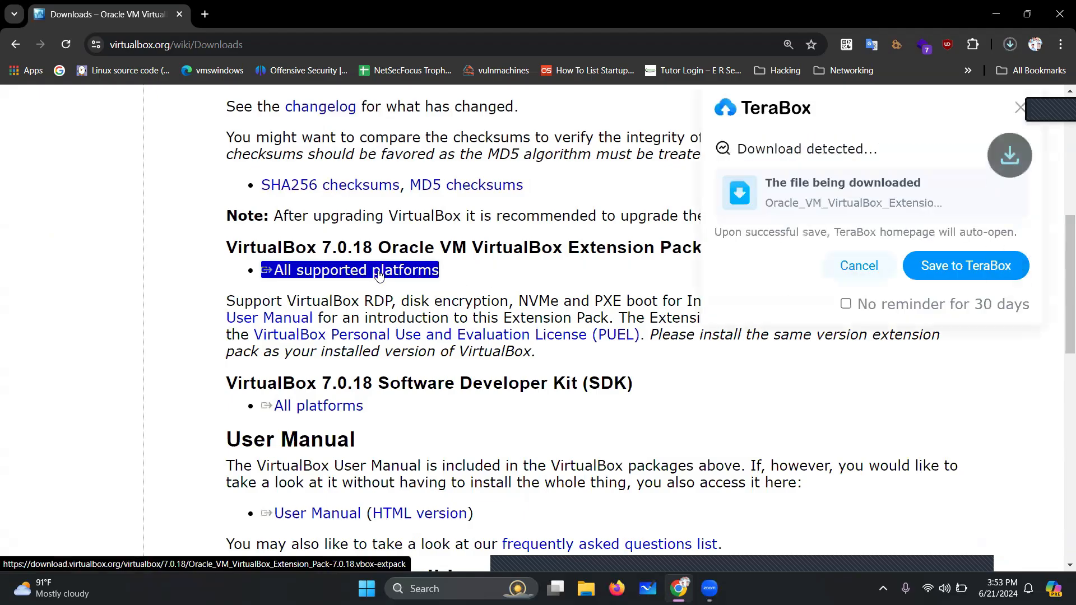
click(1009, 46)
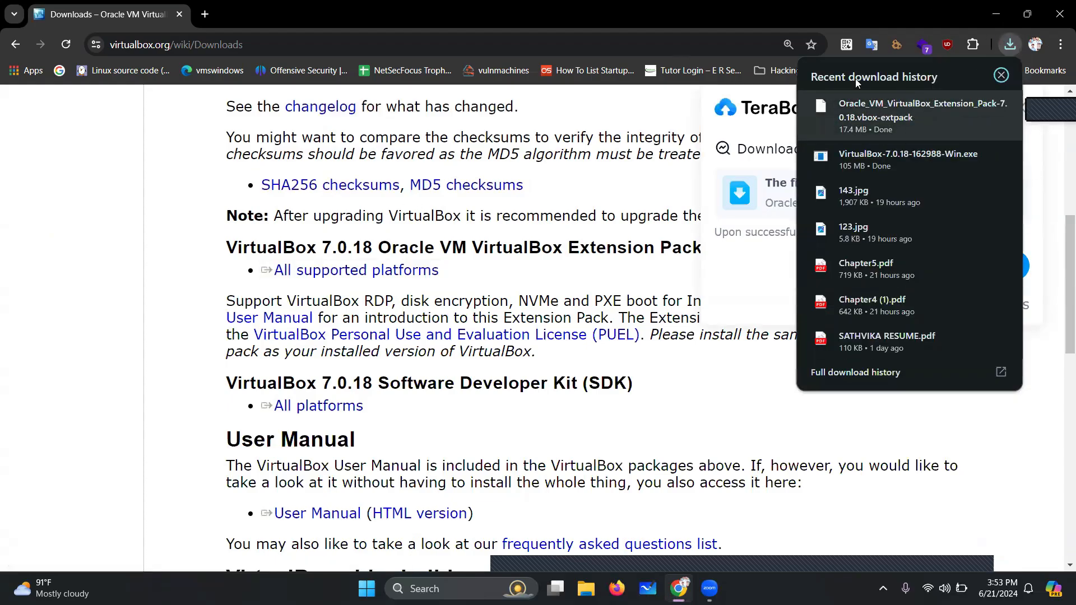
click(570, 10)
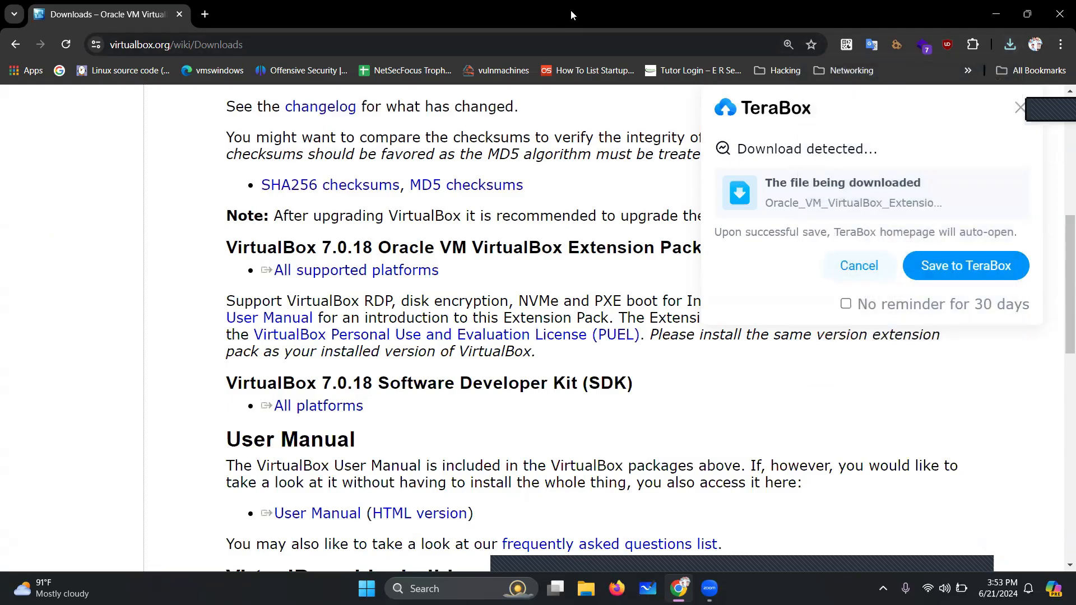
click(871, 272)
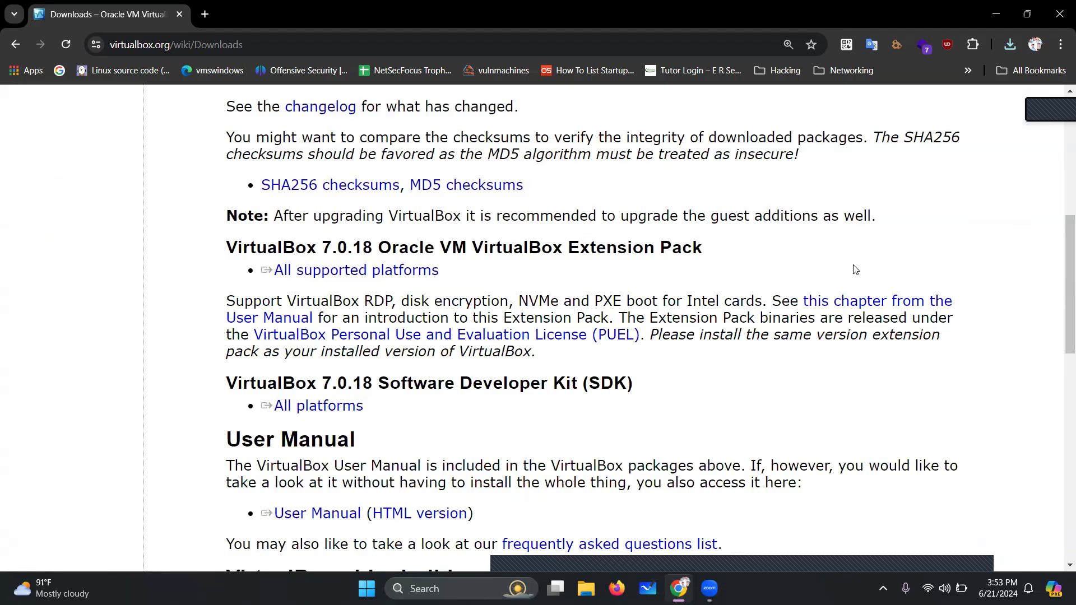
Replace the VirtualBox downloads tab with a new tab showing kali.org
click(206, 14)
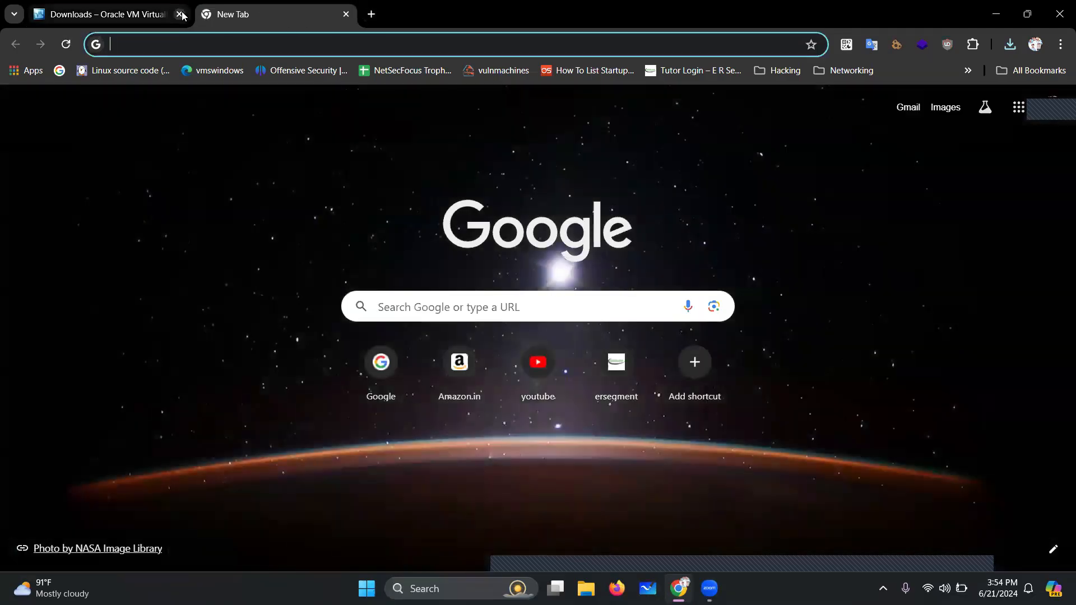
click(180, 14)
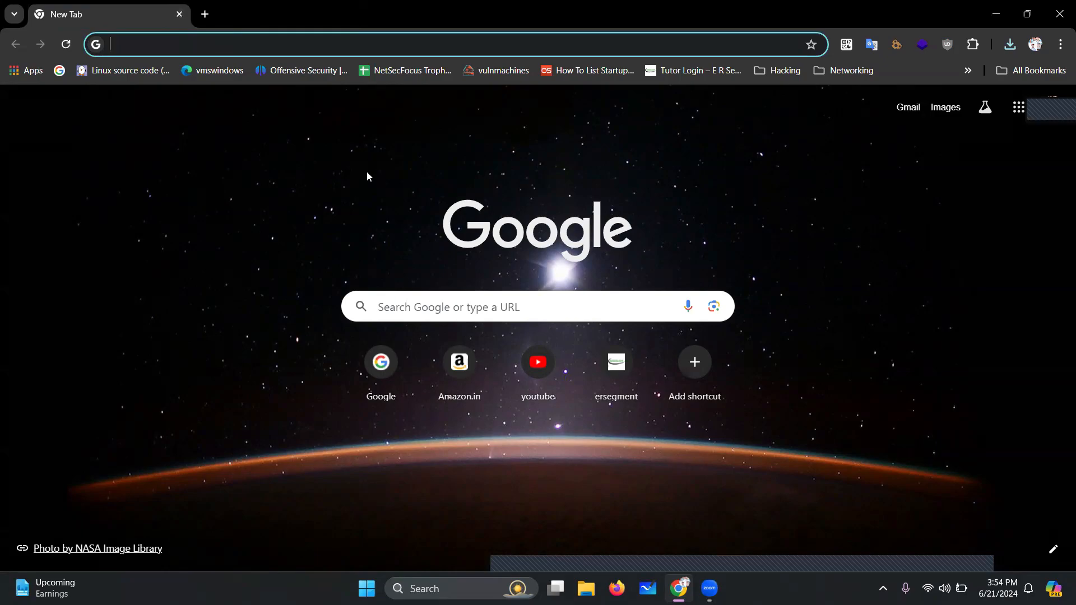
text(ka)
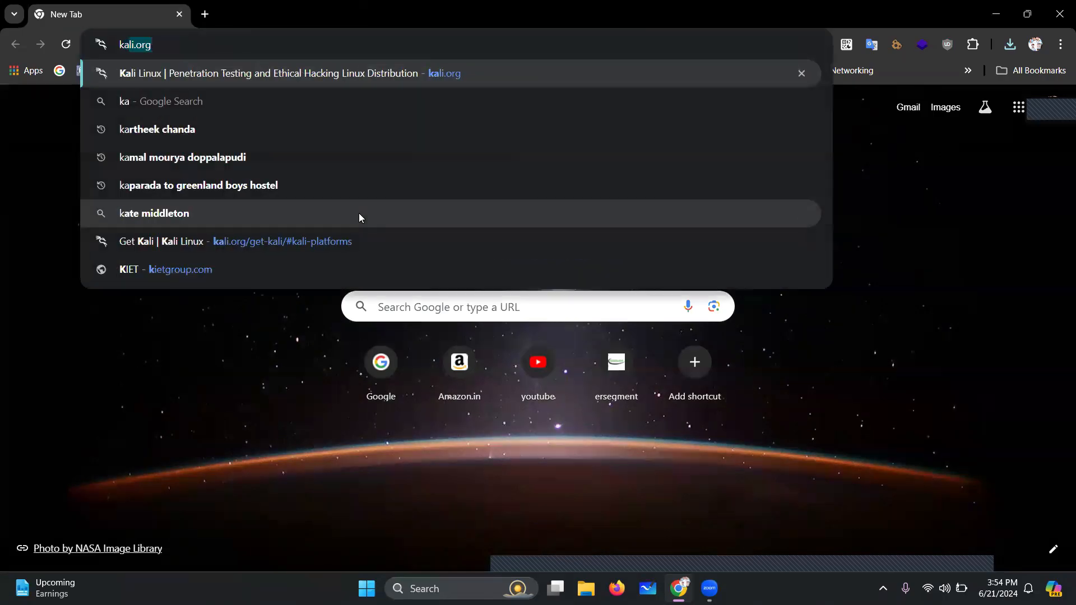
text(li.org)
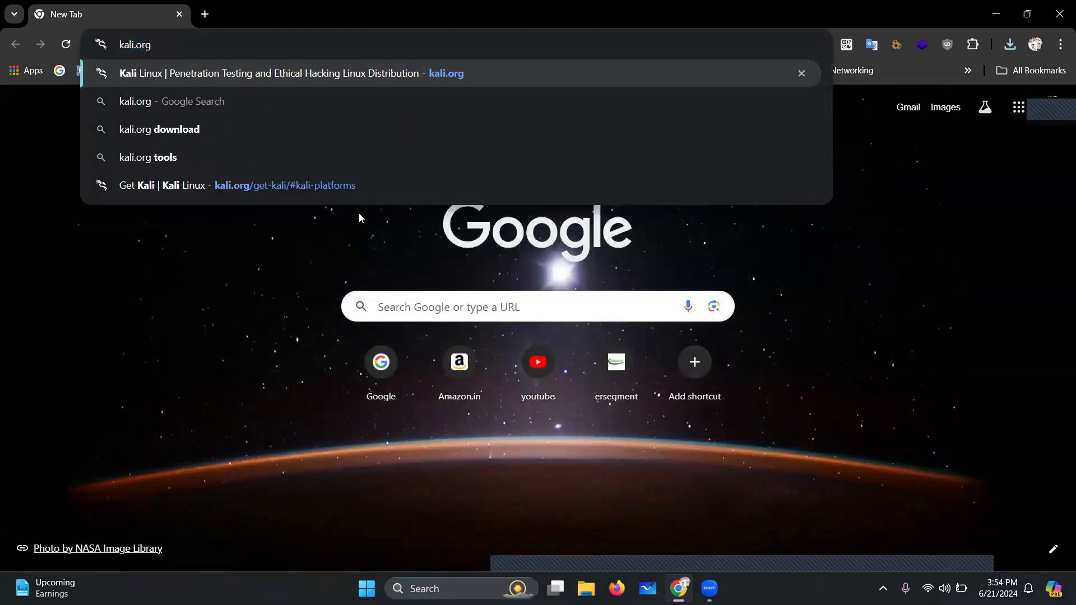
key(Return)
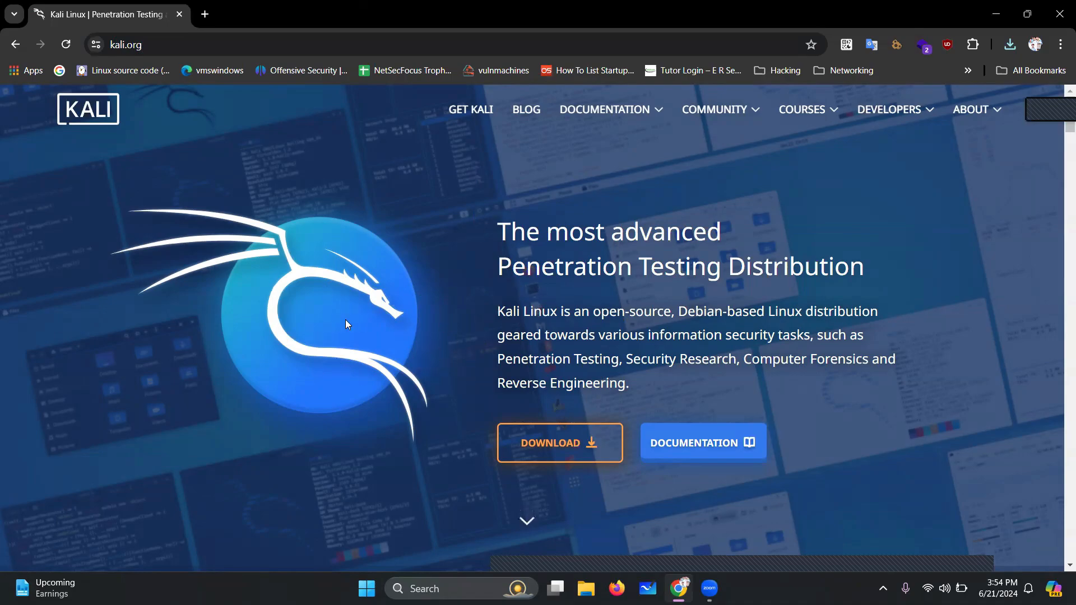
From Get Kali's Installer Images, start downloading the 64-bit Kali 2024.2 installer ISO
click(531, 446)
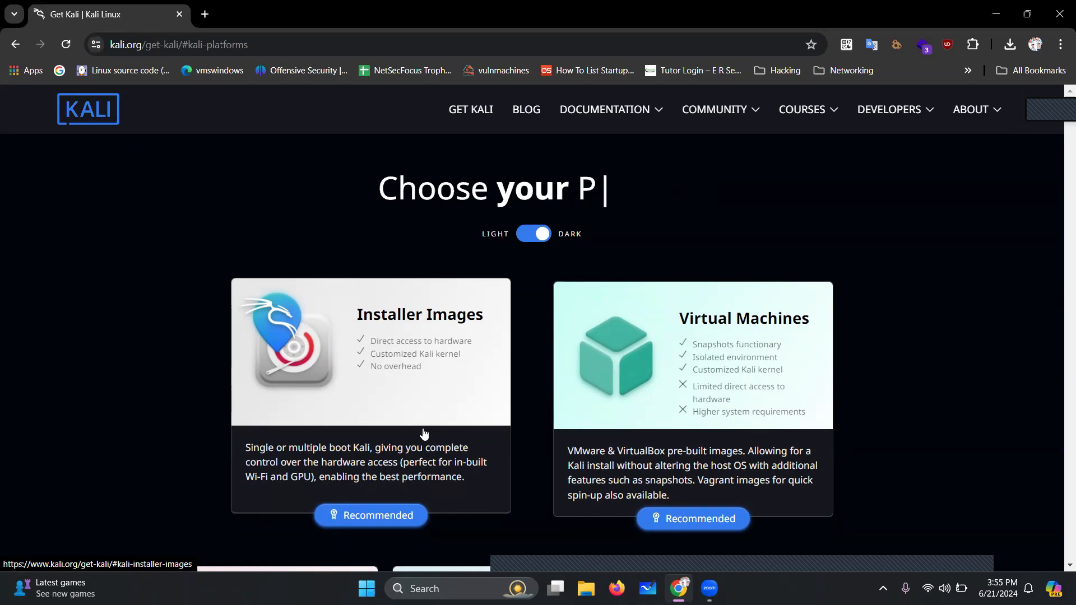
click(406, 352)
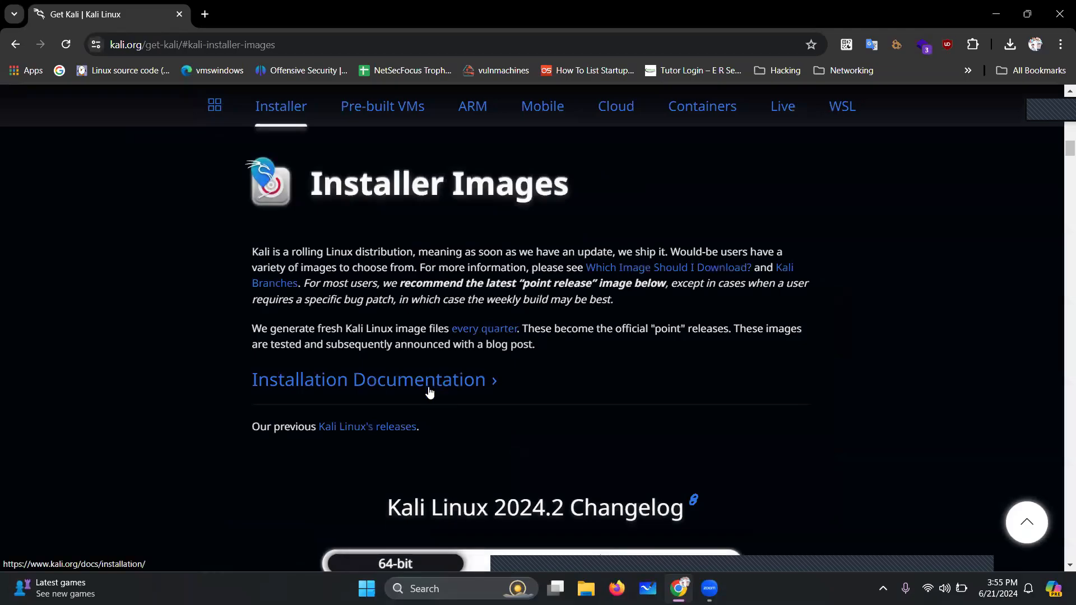
scroll(430, 391, down, 3)
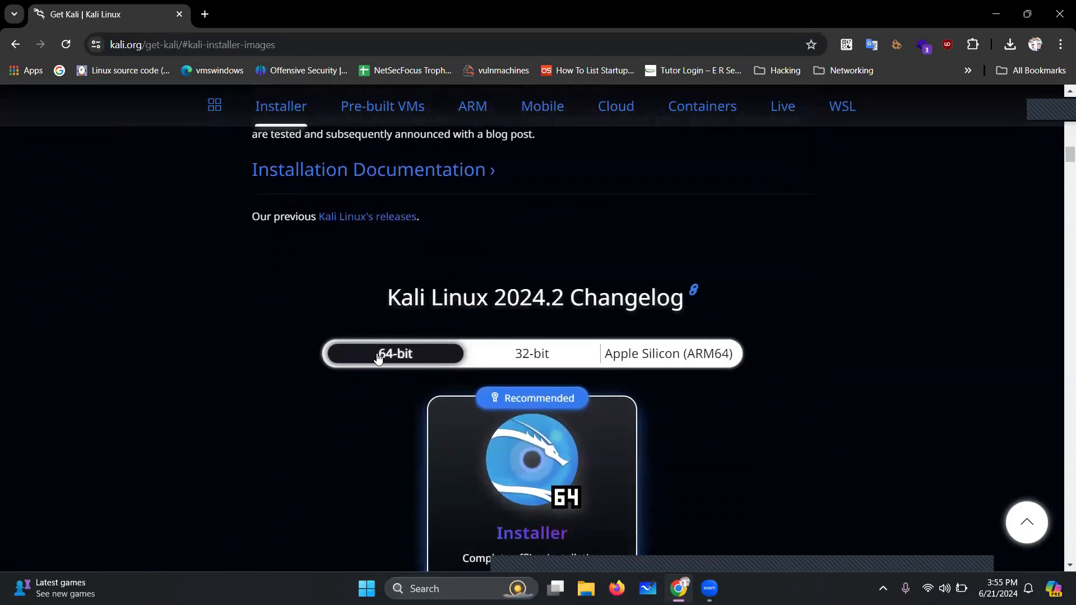
scroll(378, 355, down, 2)
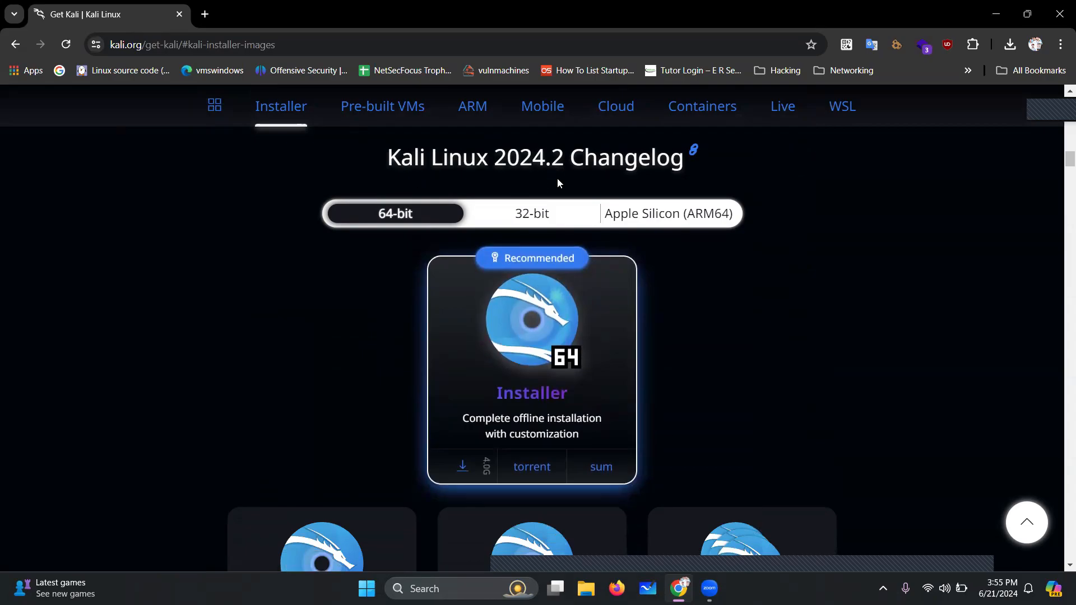
click(471, 466)
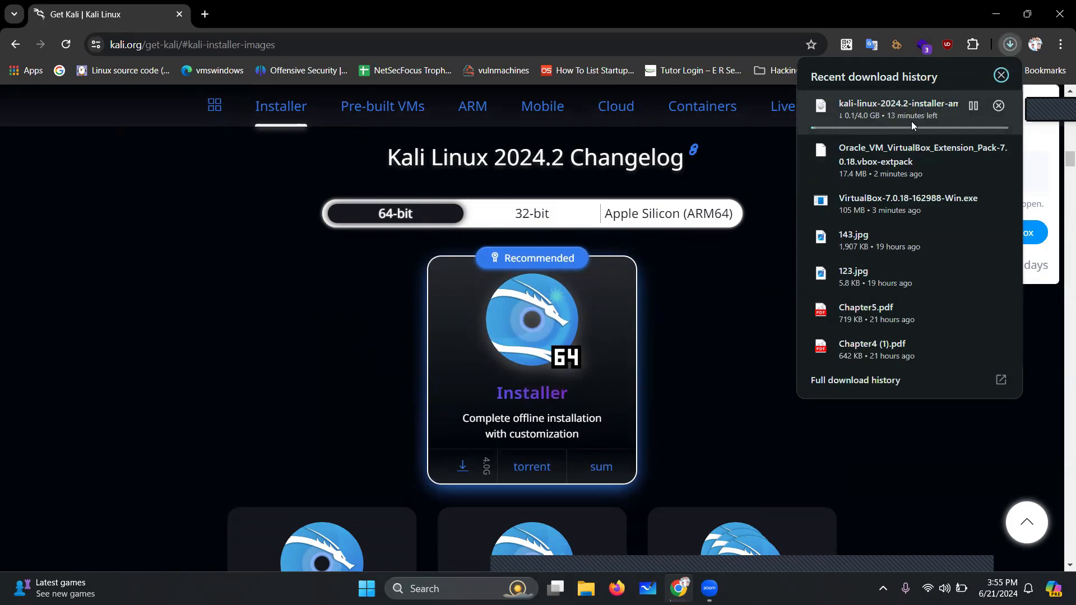
Pause and cancel the Kali ISO download, dismiss the TeraBox prompt, and close Chrome
click(974, 105)
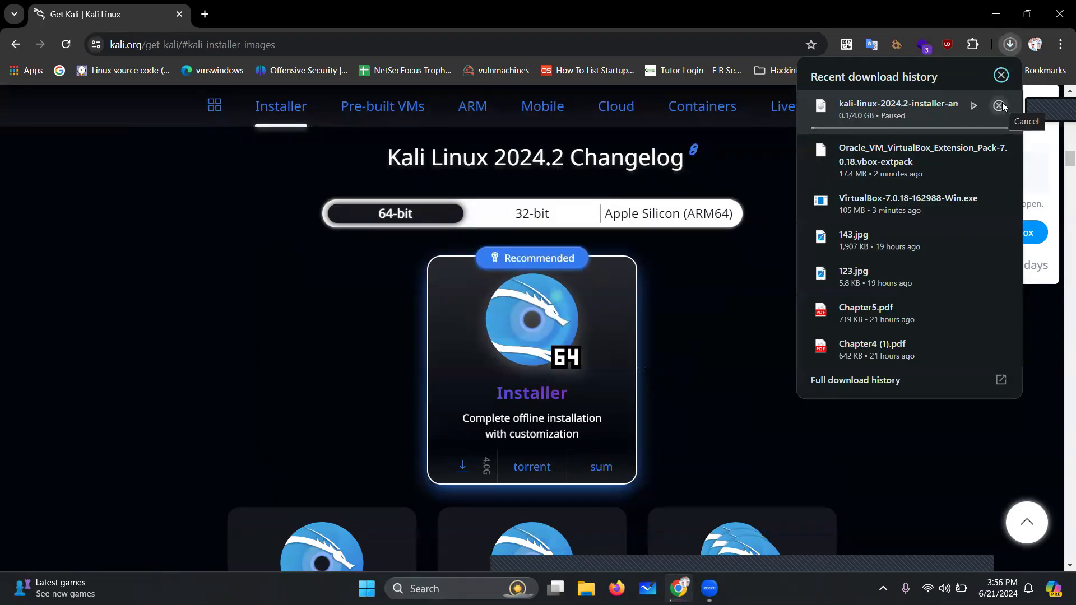
click(999, 105)
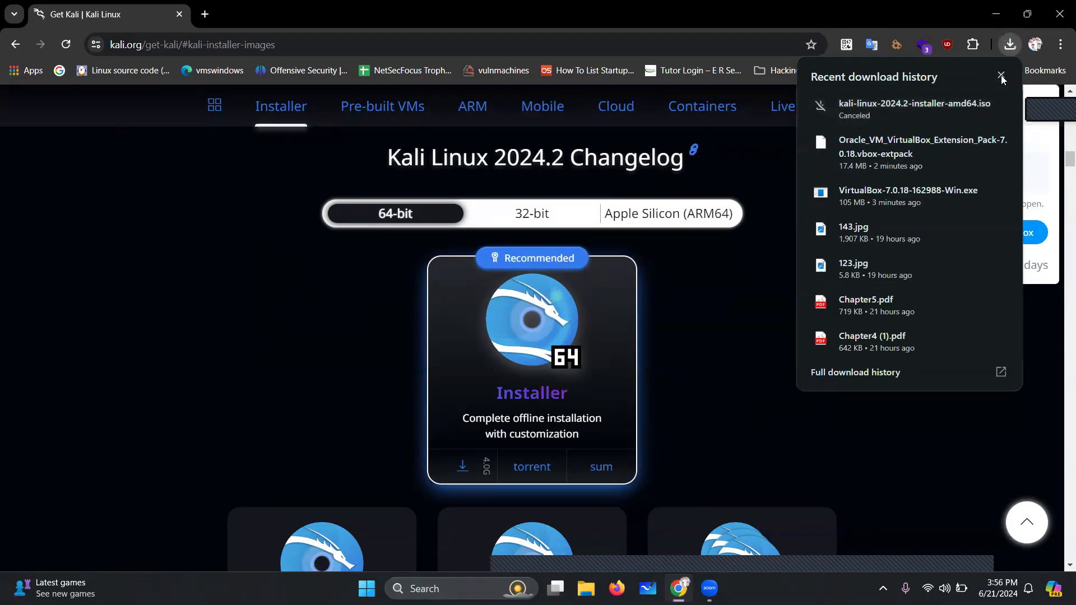
click(1001, 75)
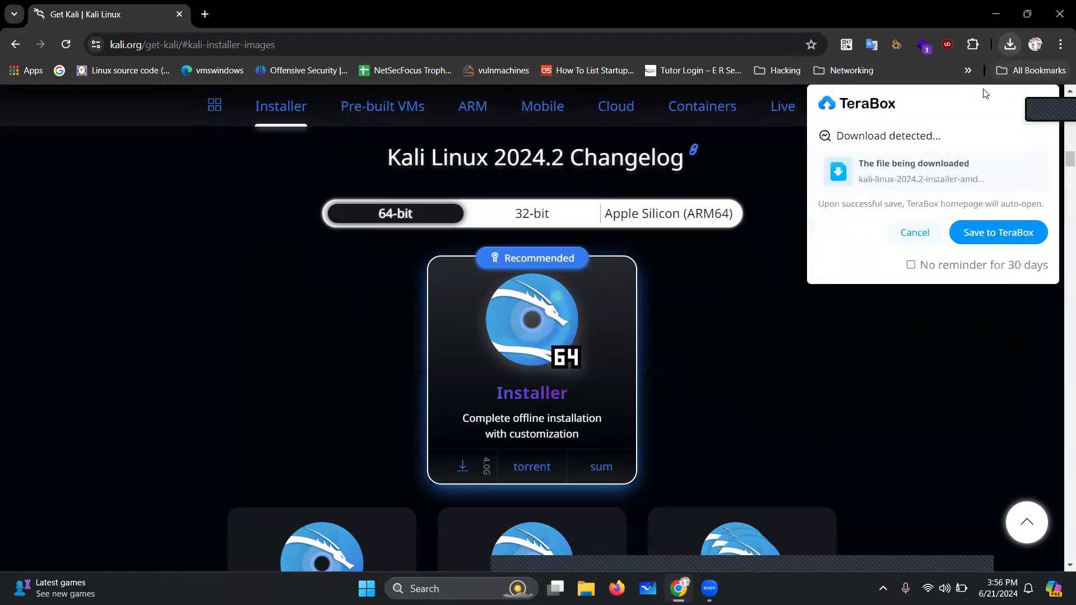
click(914, 233)
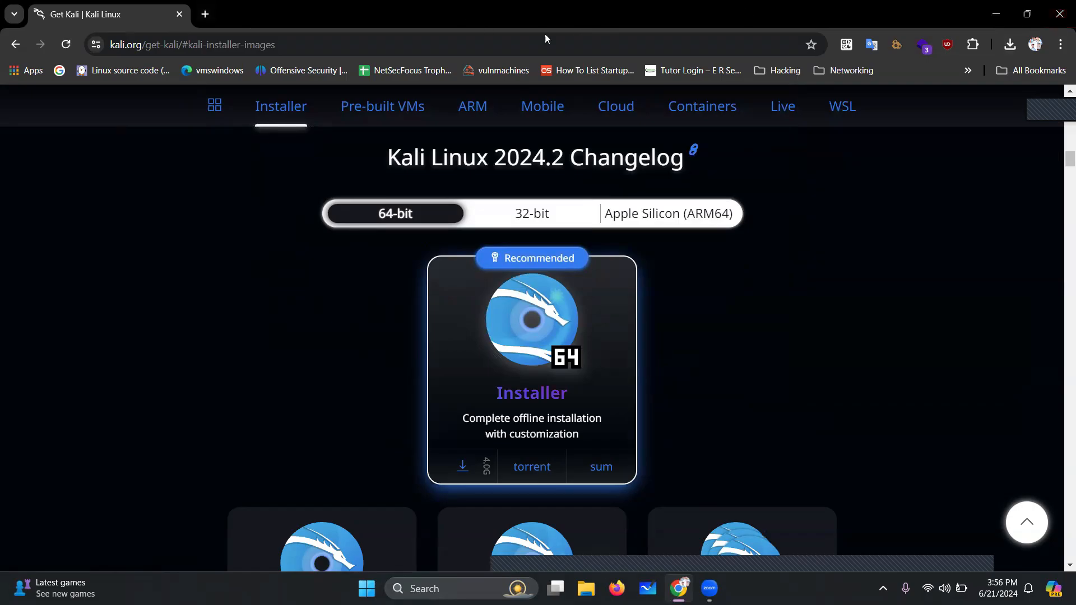
click(1060, 7)
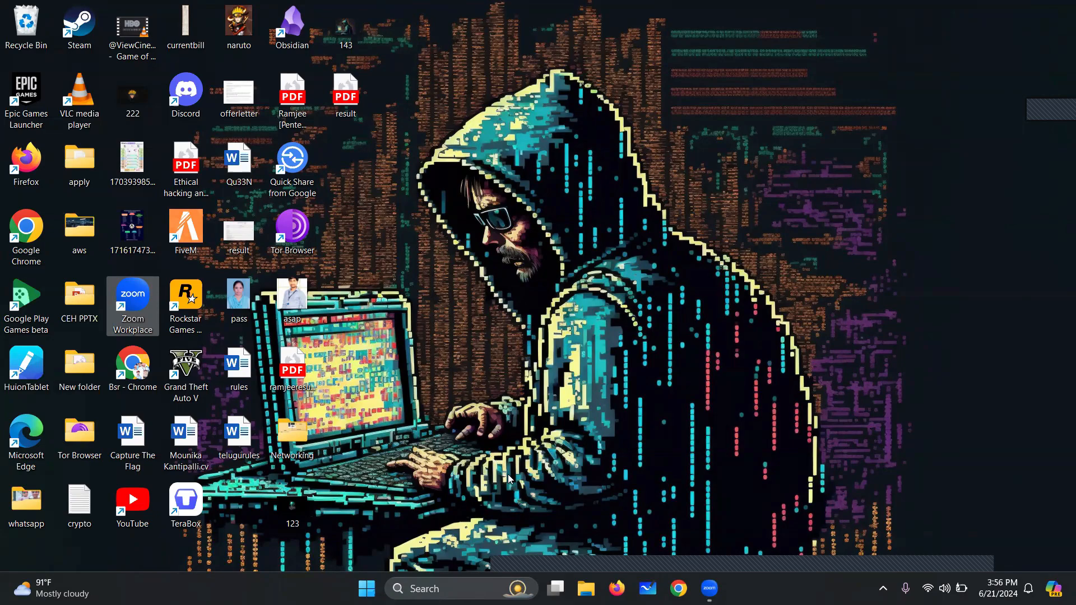
Run VirtualBox-7.0.18-162988-Win from the Downloads folder, then minimize File Explorer
click(586, 589)
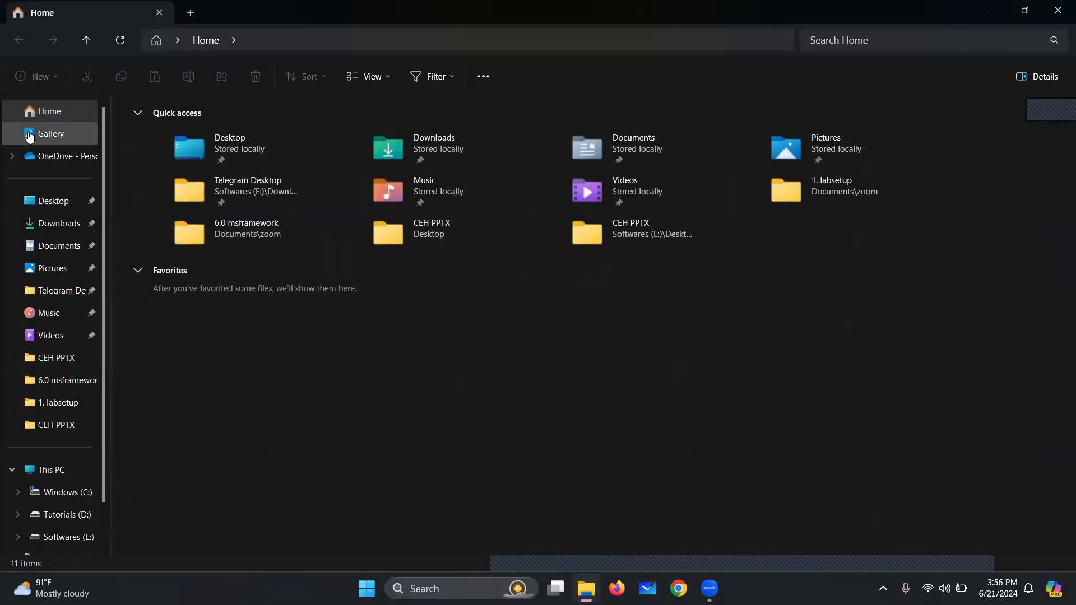
click(51, 225)
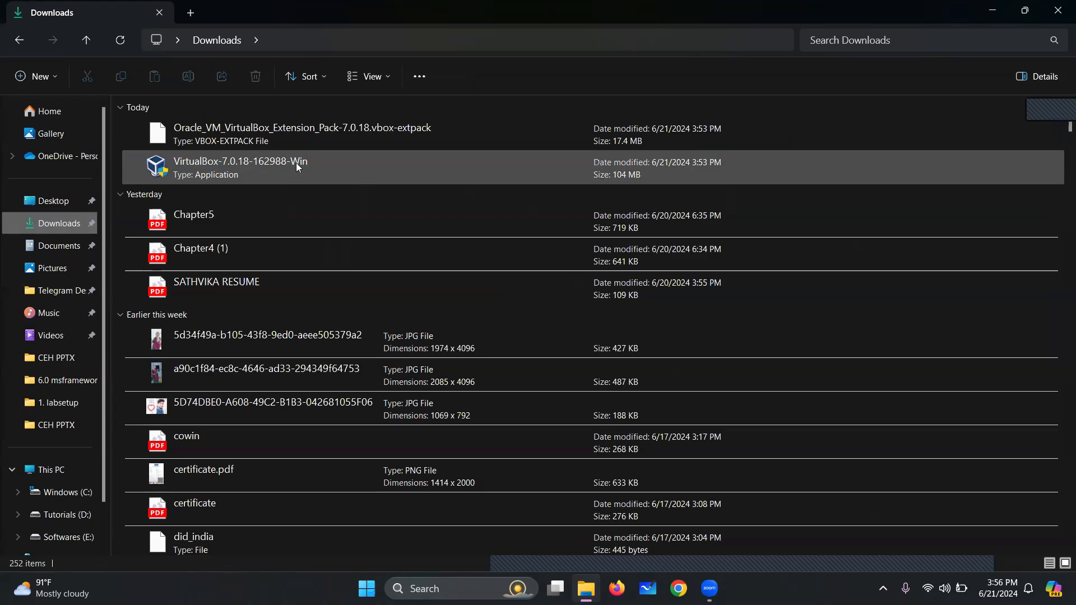
double_click(261, 165)
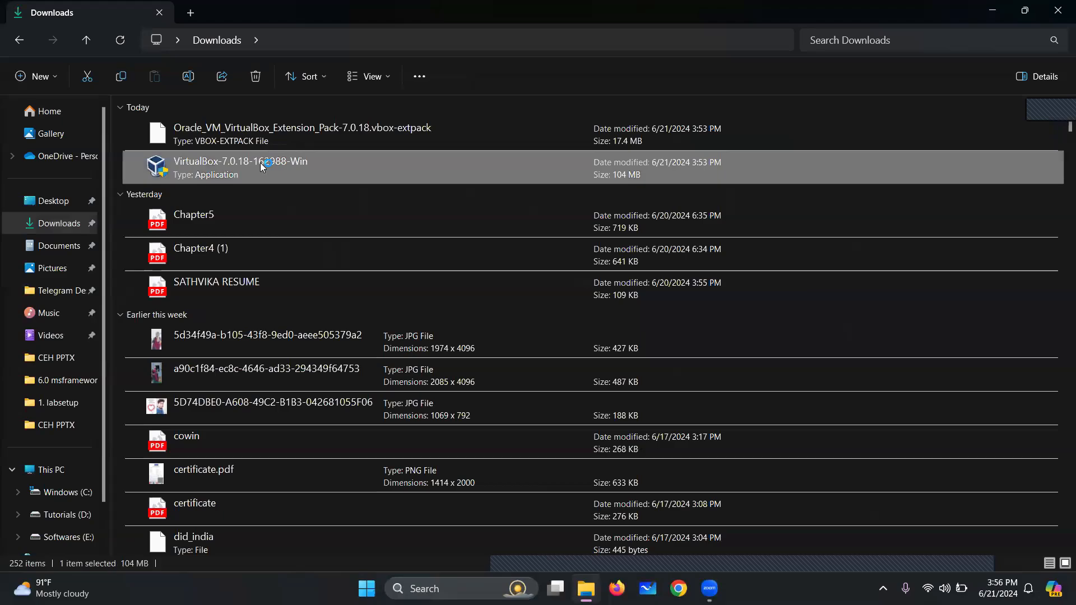
click(992, 10)
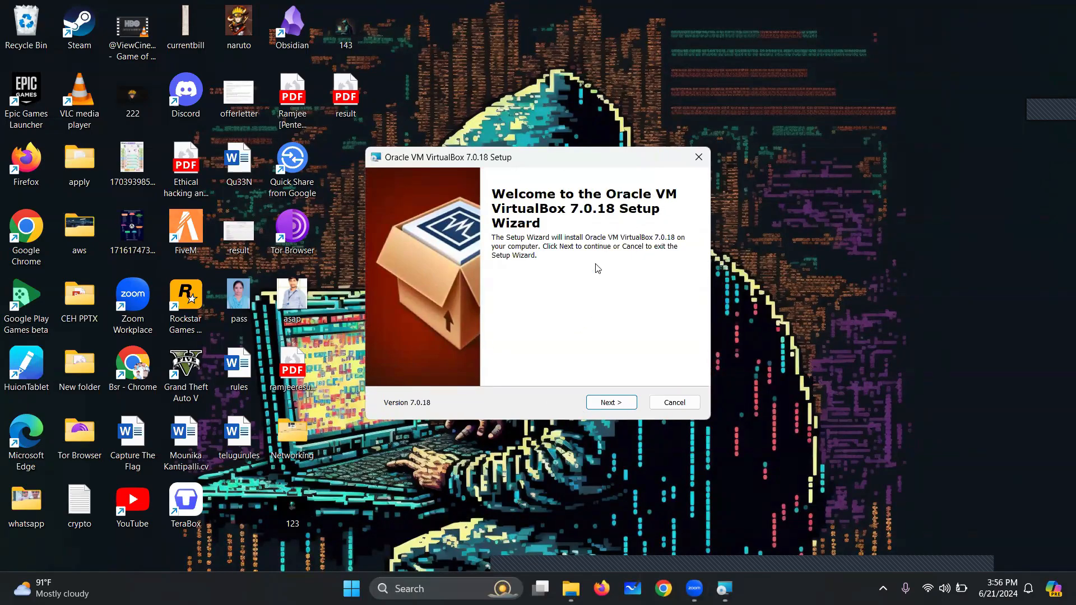
Install VirtualBox 7.0.18 with default features, accepting the network and dependency warnings
click(626, 401)
click(627, 401)
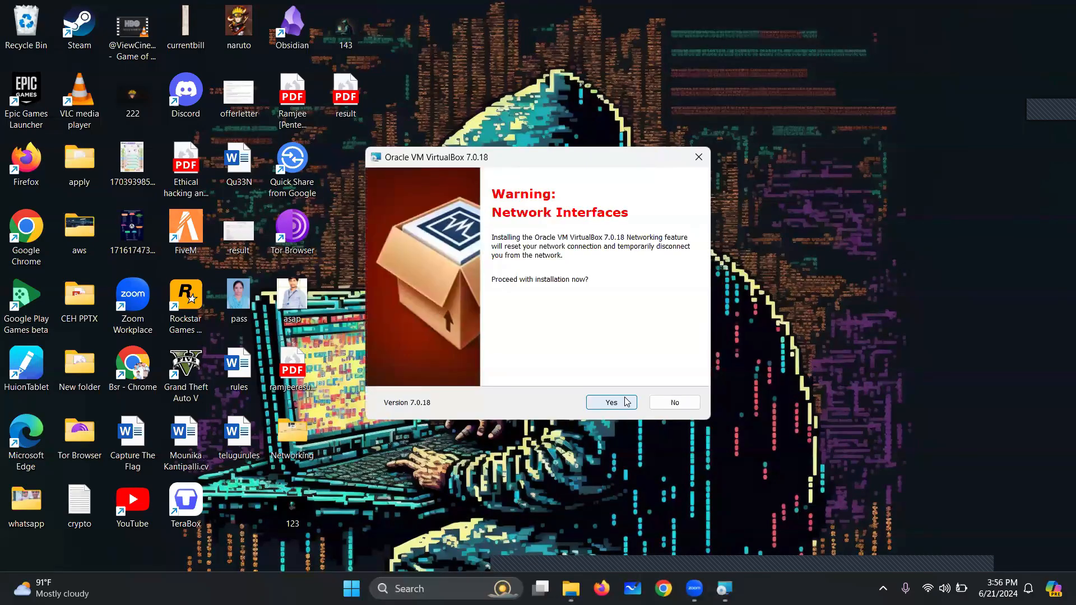
click(627, 402)
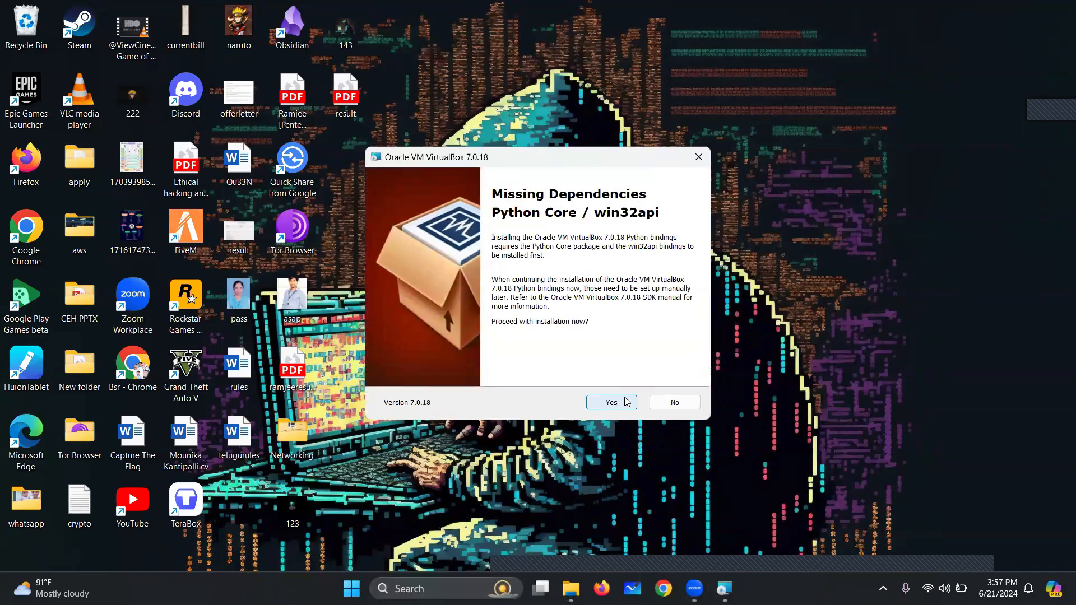
click(627, 402)
click(622, 402)
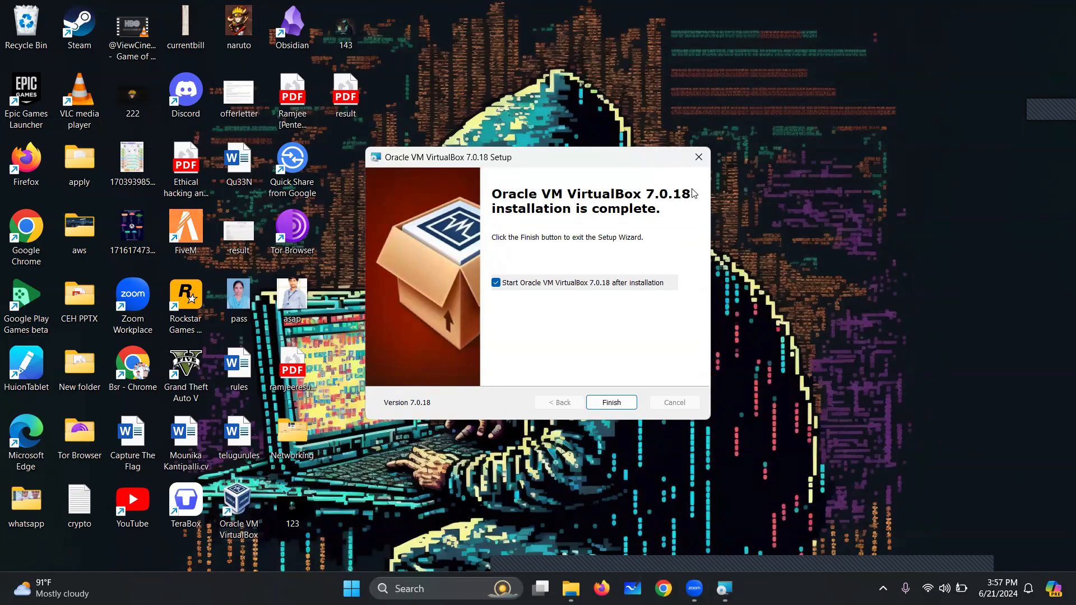
click(616, 403)
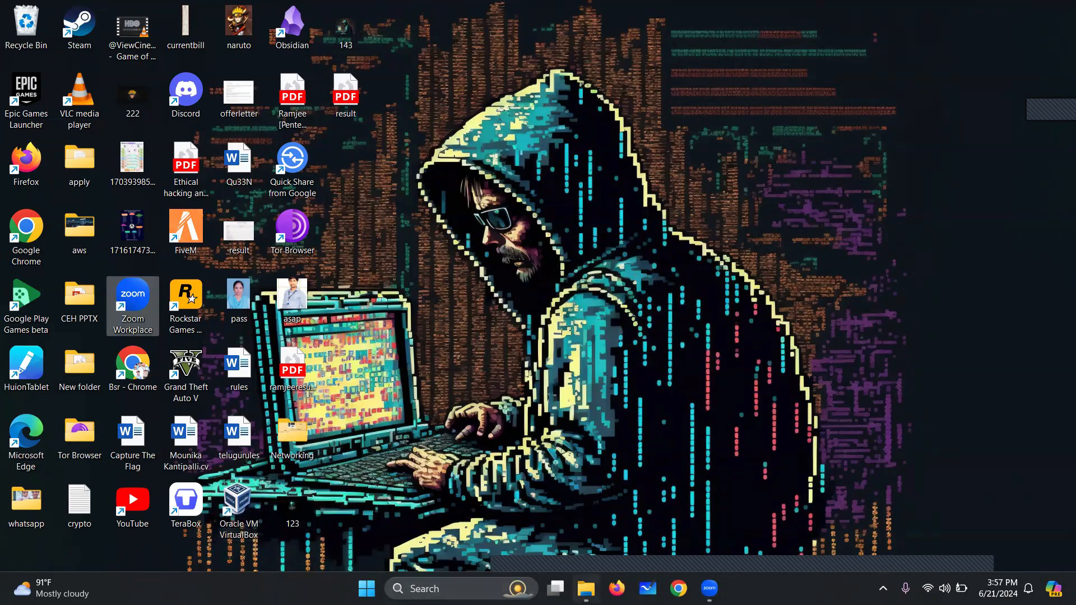
Open Oracle_VM_VirtualBox_Extension_Pack-7.0.18 from Downloads in VirtualBox
click(586, 589)
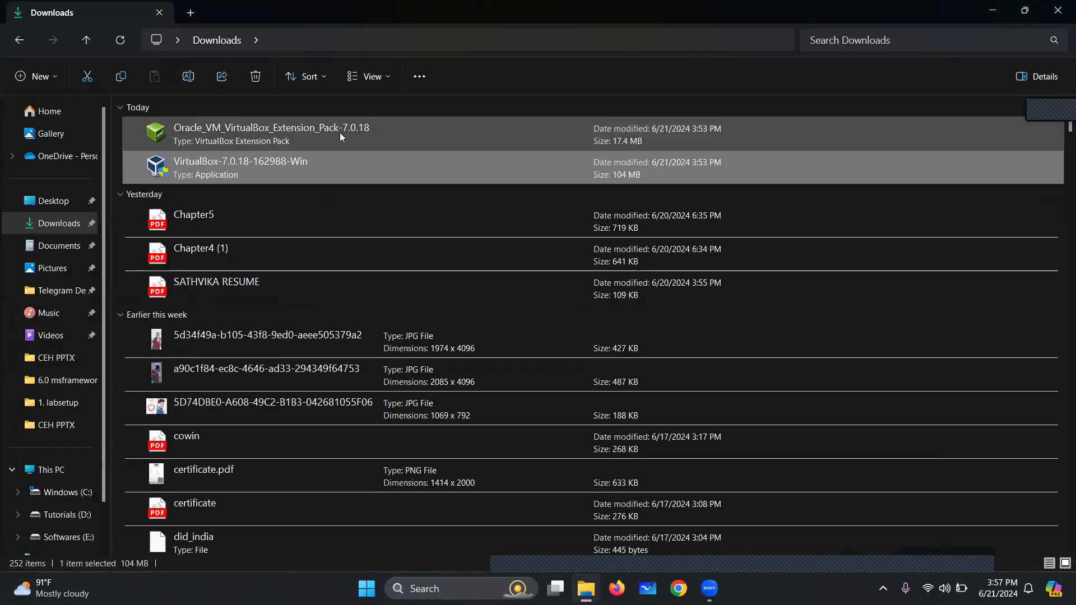
click(260, 144)
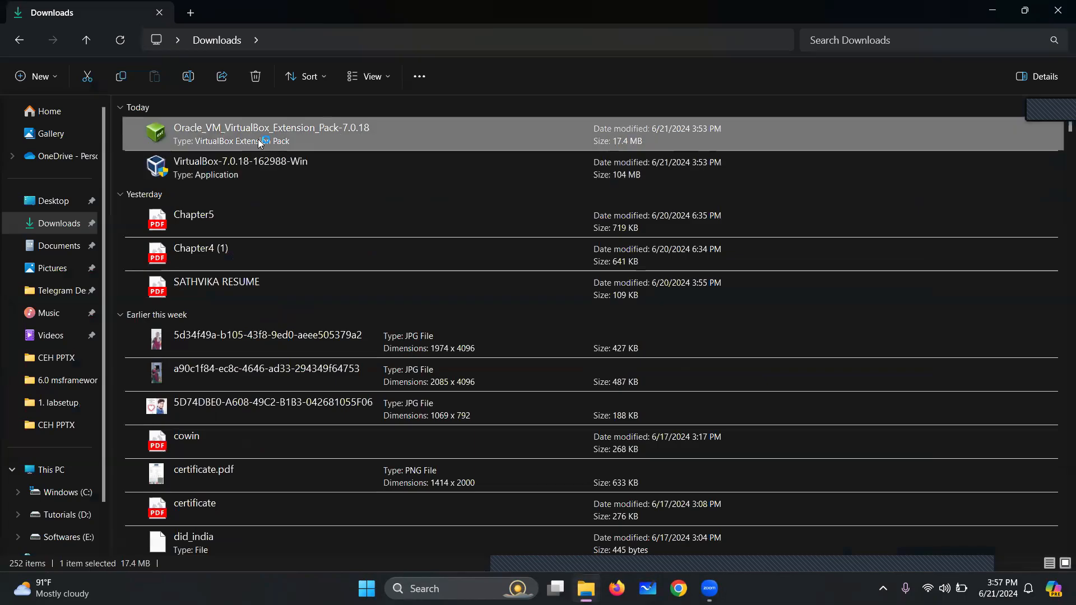
drag(985, 1, 958, 21)
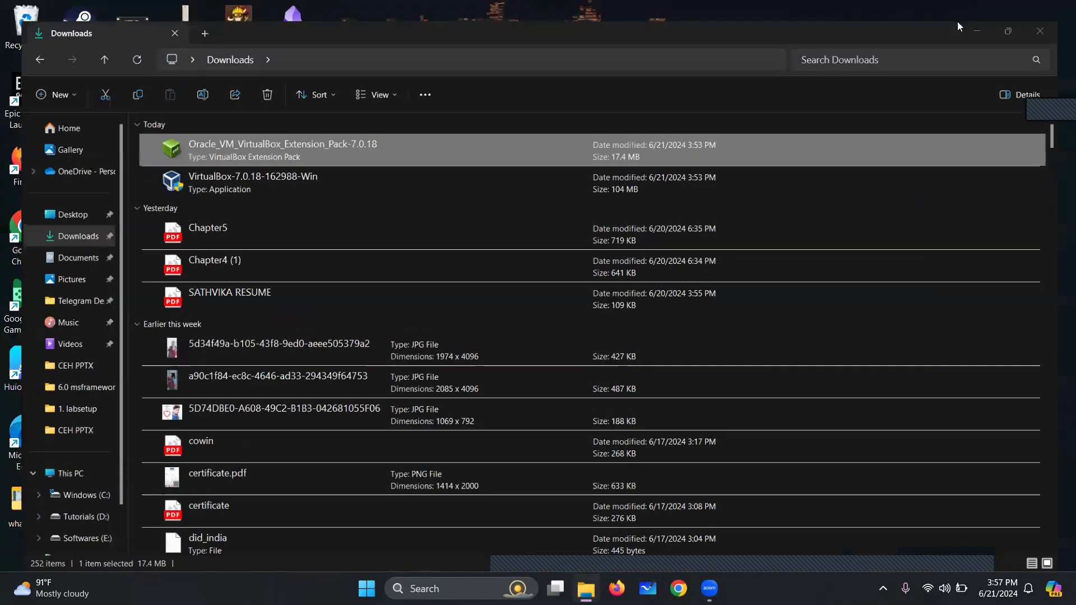
double_click(755, 136)
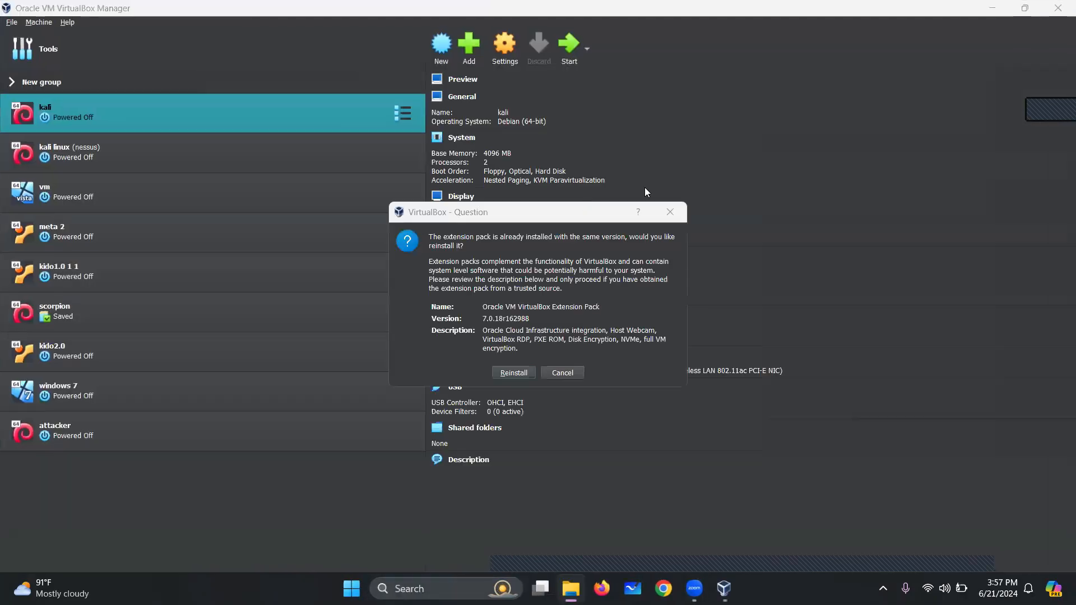
Reinstall the 7.0.18 Extension Pack and agree to its VirtualBox licence
click(521, 374)
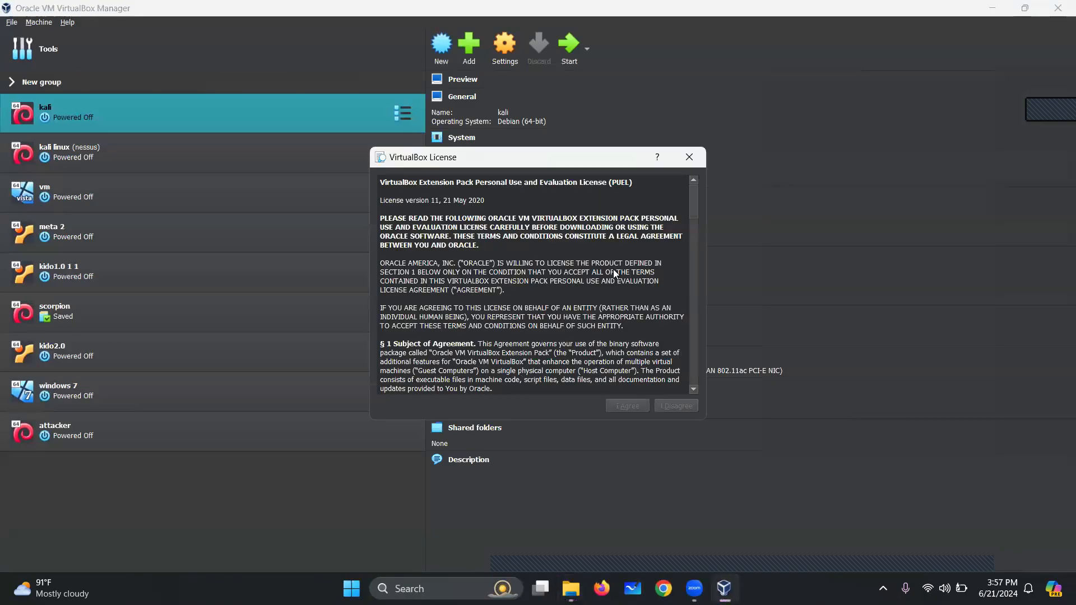
scroll(572, 250, down, 6)
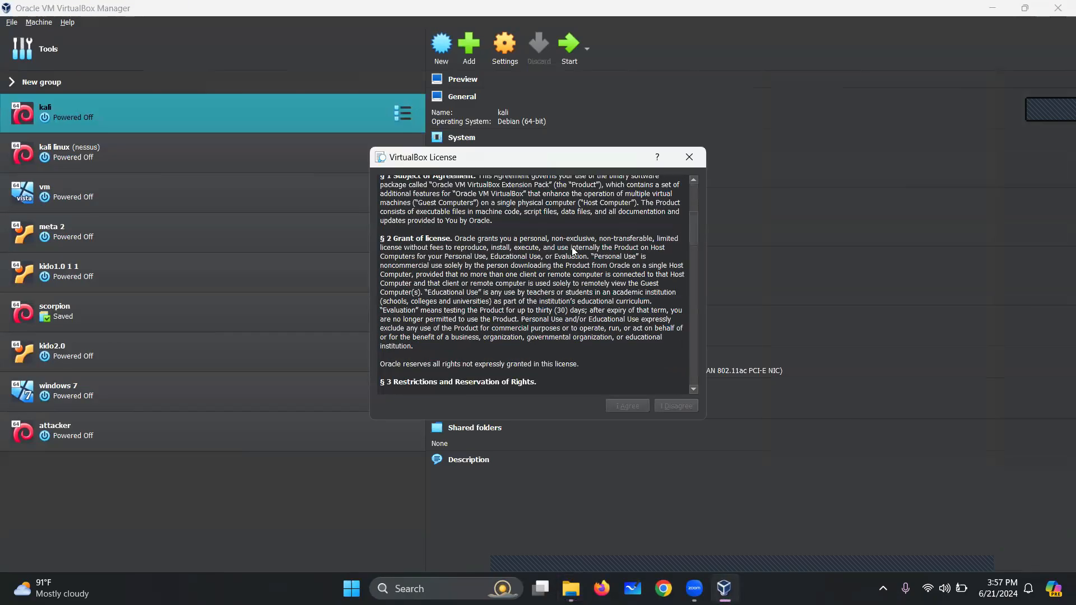
scroll(573, 250, down, 20)
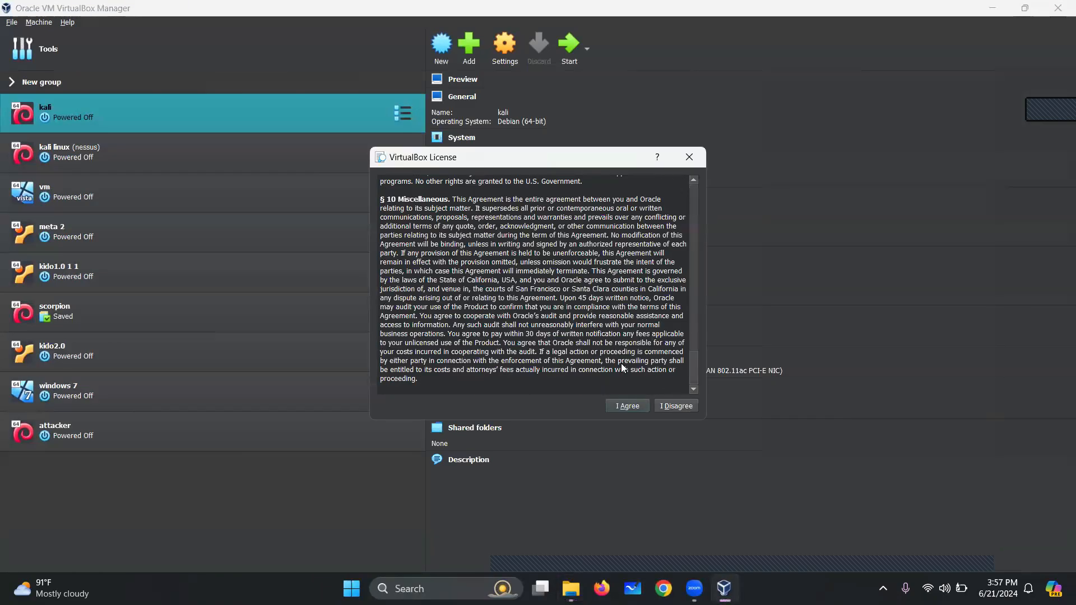
click(632, 406)
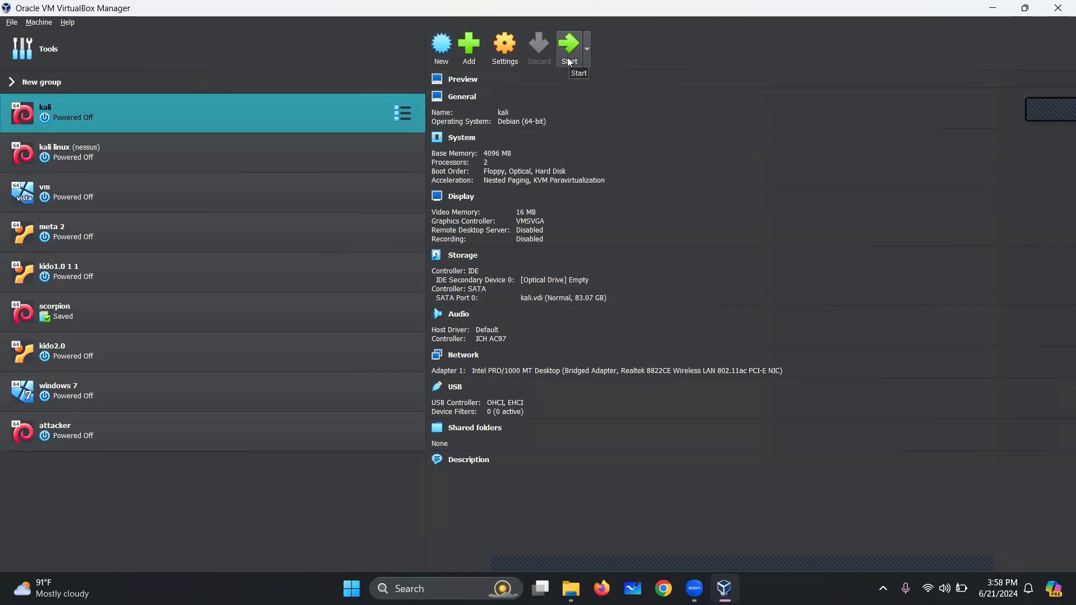
click(992, 7)
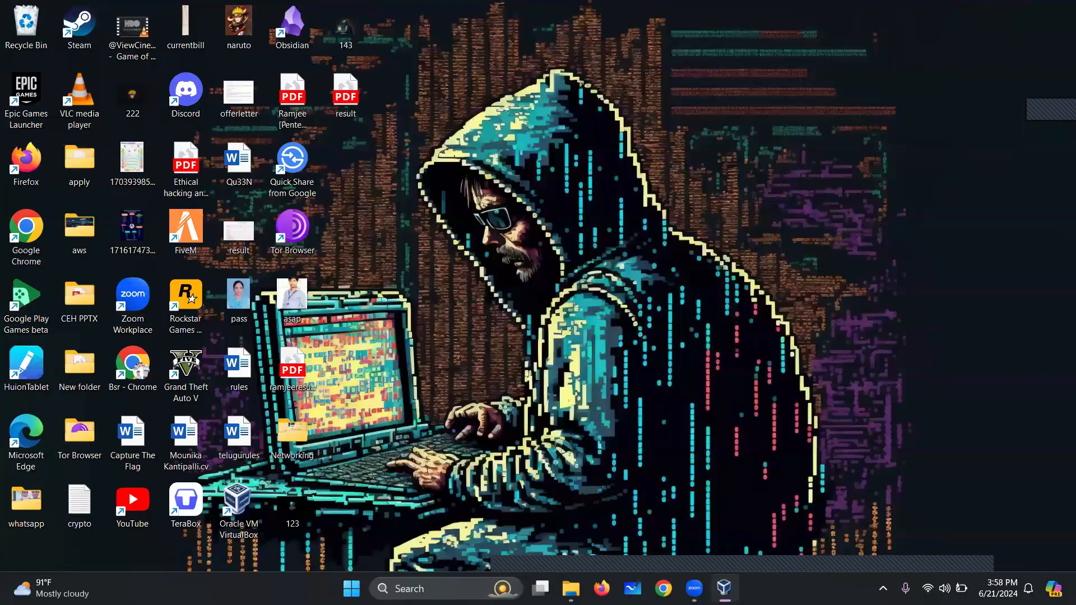
key(alt+Tab)
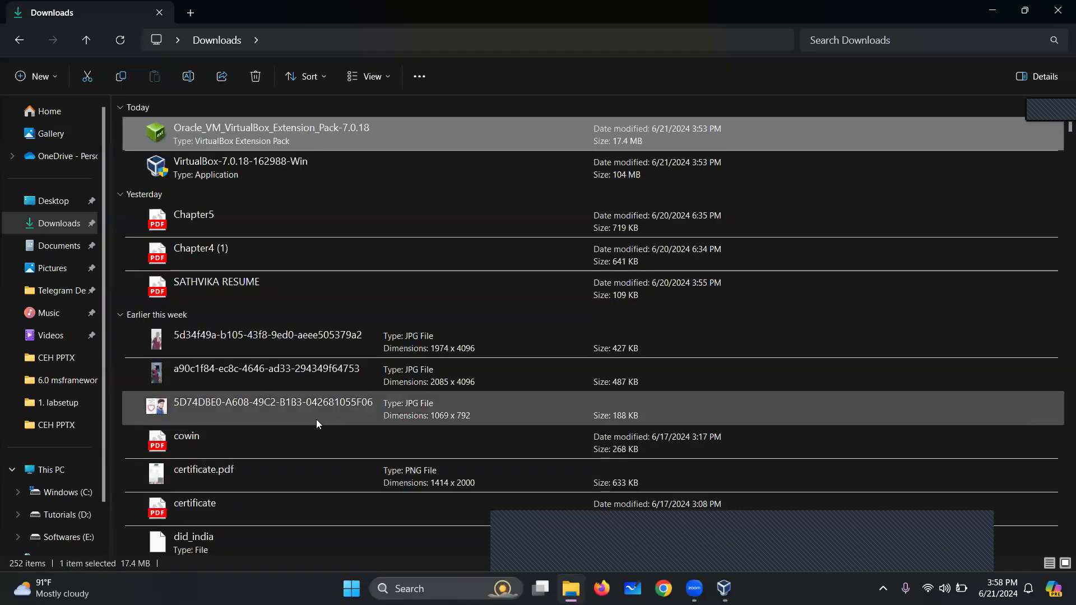
click(346, 166)
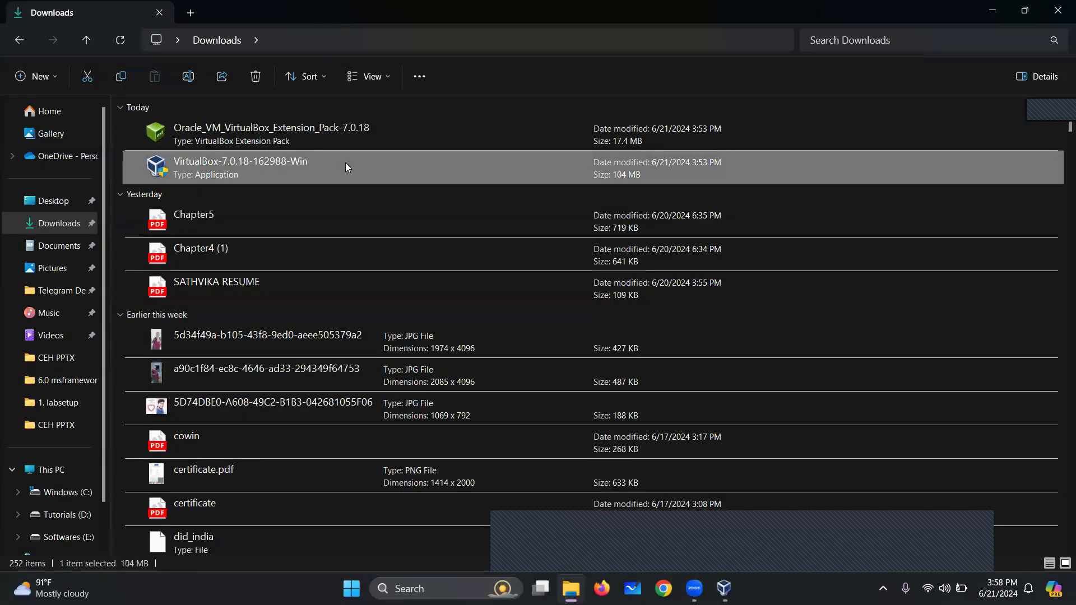
key(k)
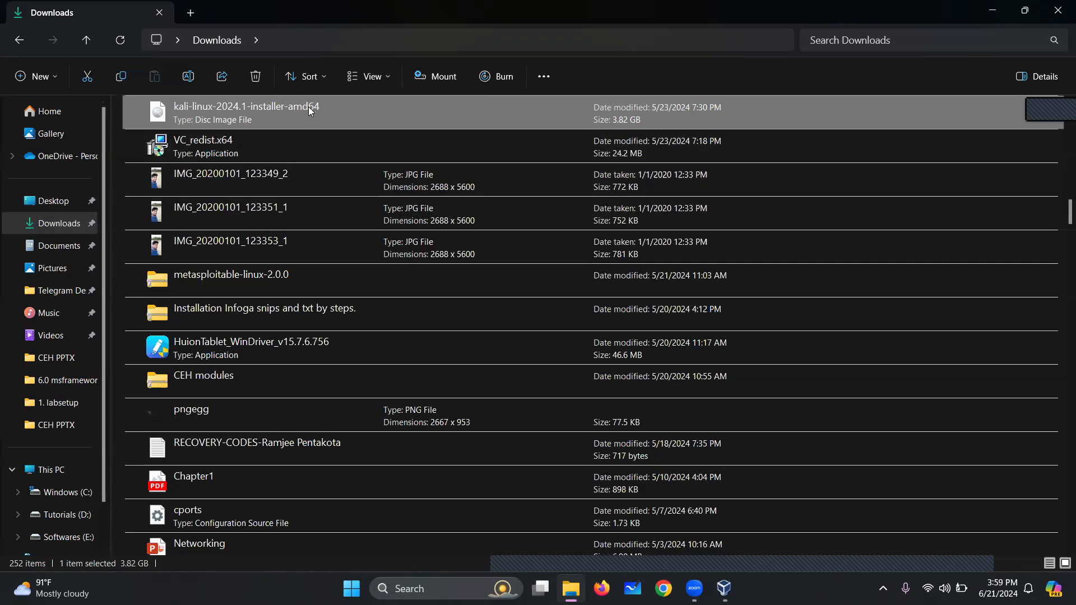
click(1058, 10)
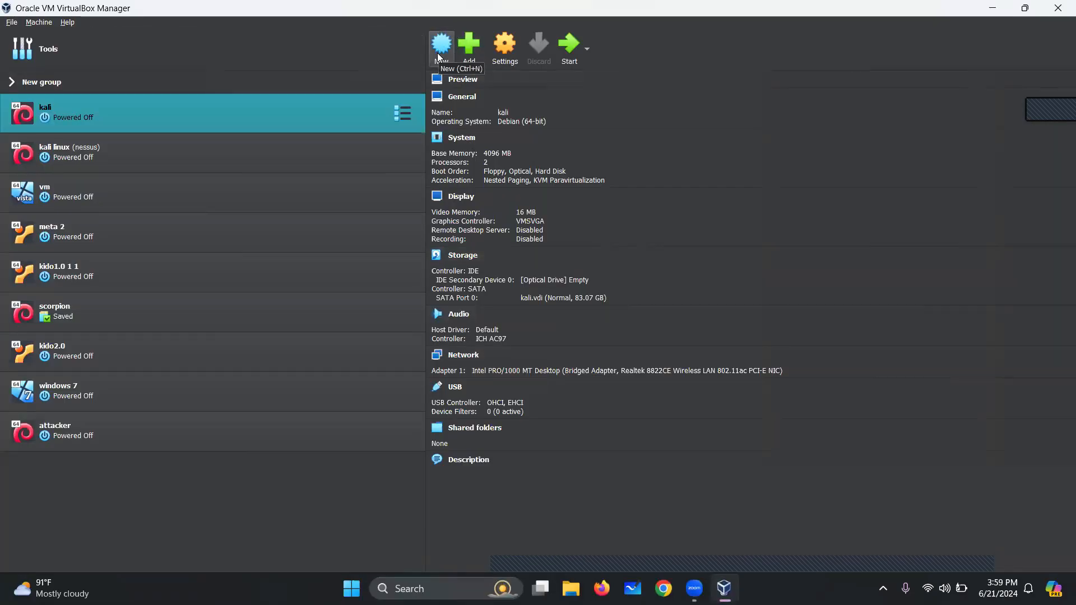
Start a new virtual machine named 'online'
click(440, 47)
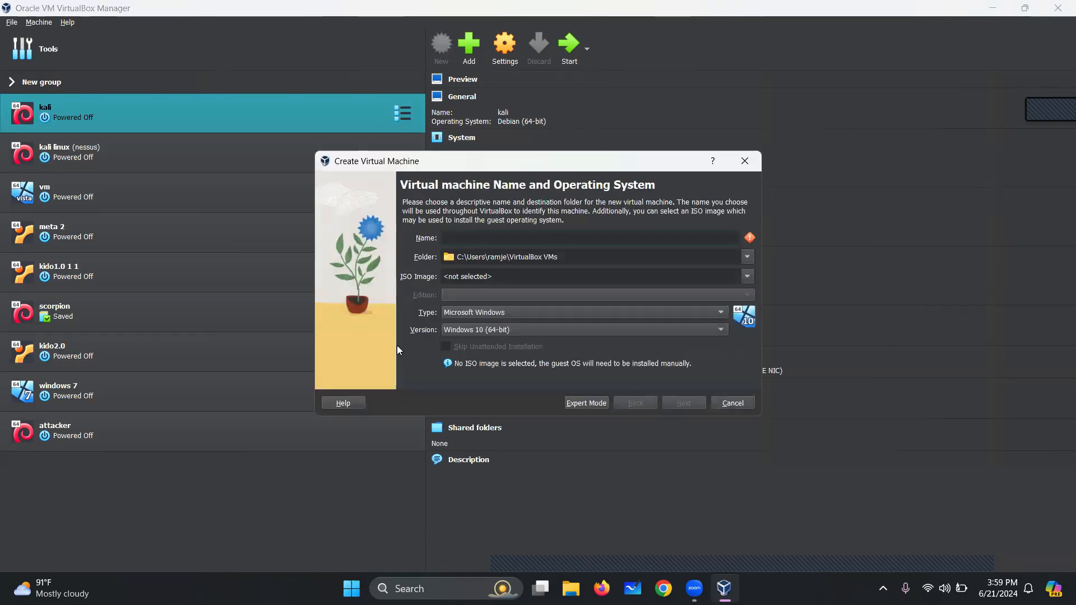
click(470, 236)
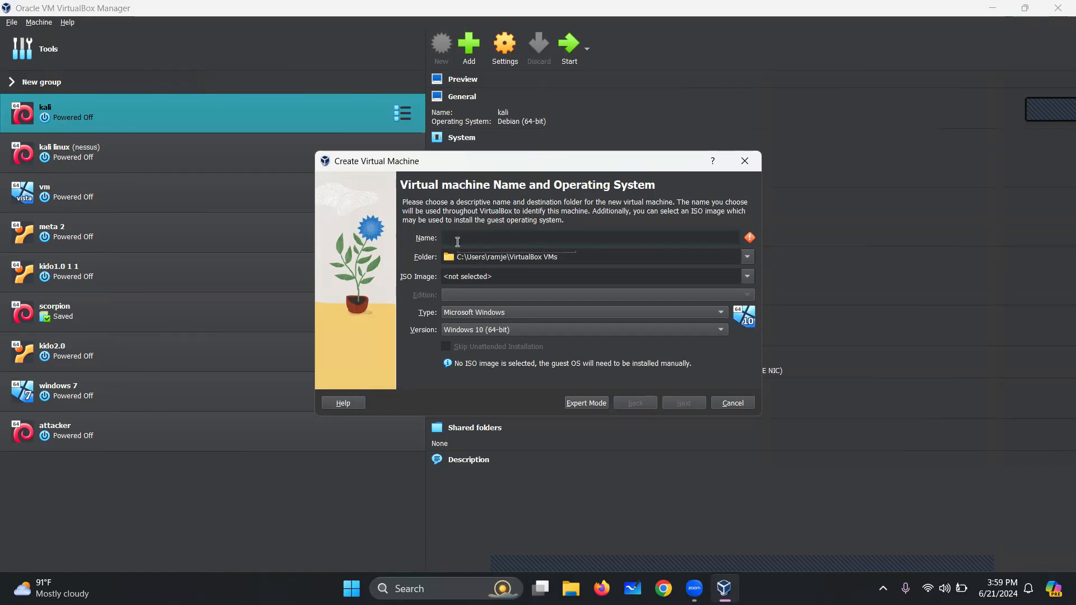
text(online)
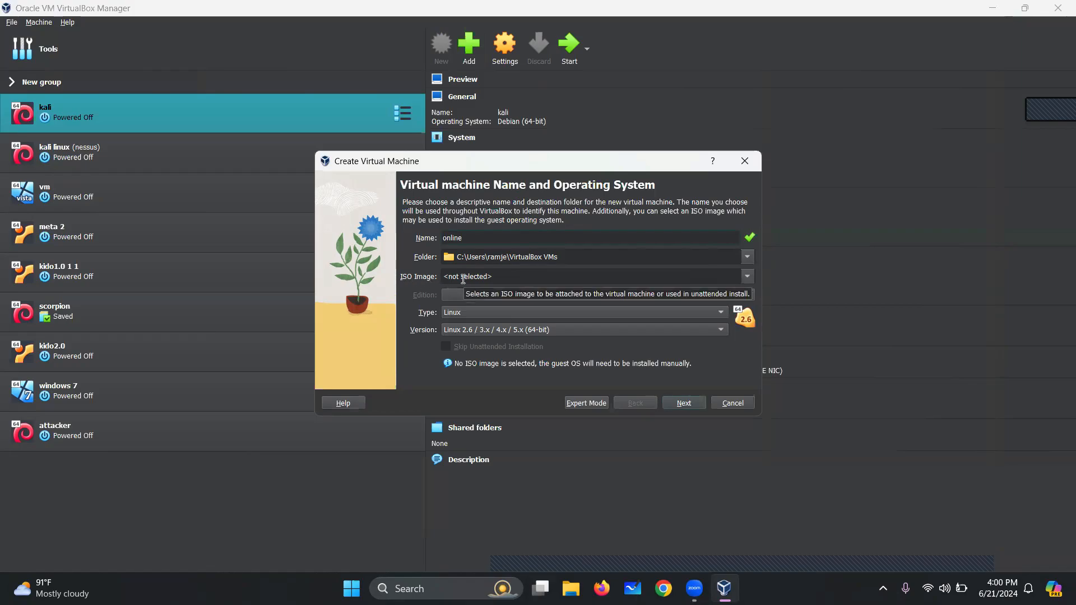
Attach kali-linux-2024.1-installer-amd64.iso from Downloads as the machine's ISO image
click(748, 277)
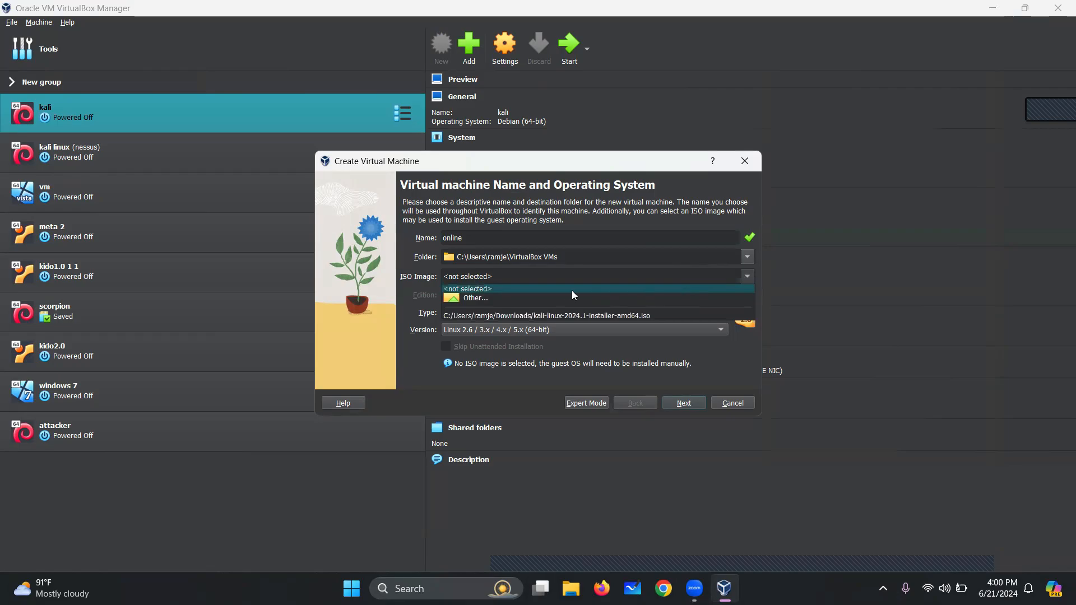
click(531, 302)
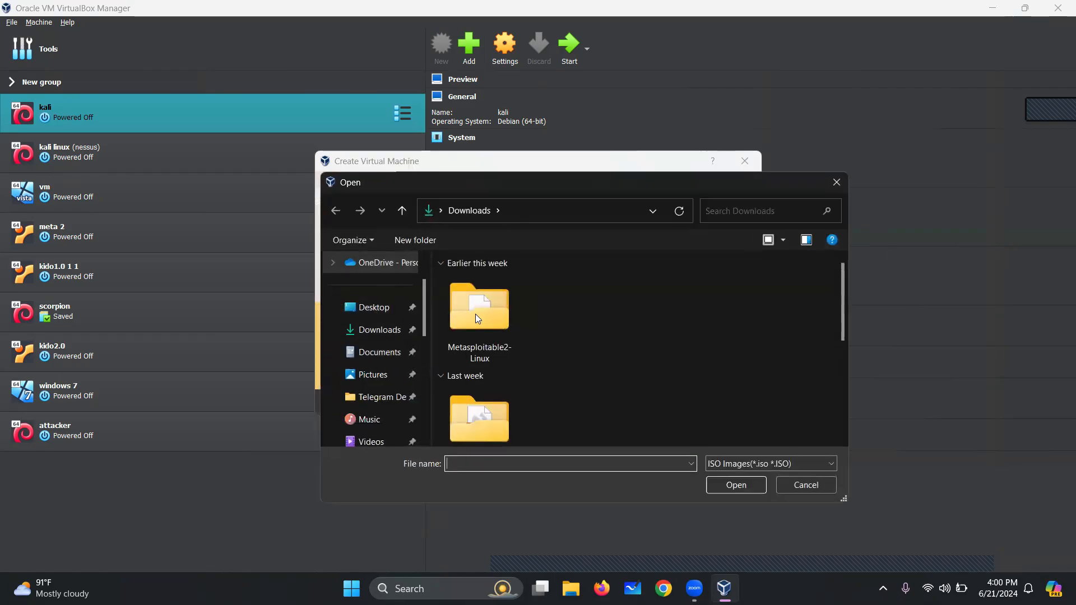
click(374, 330)
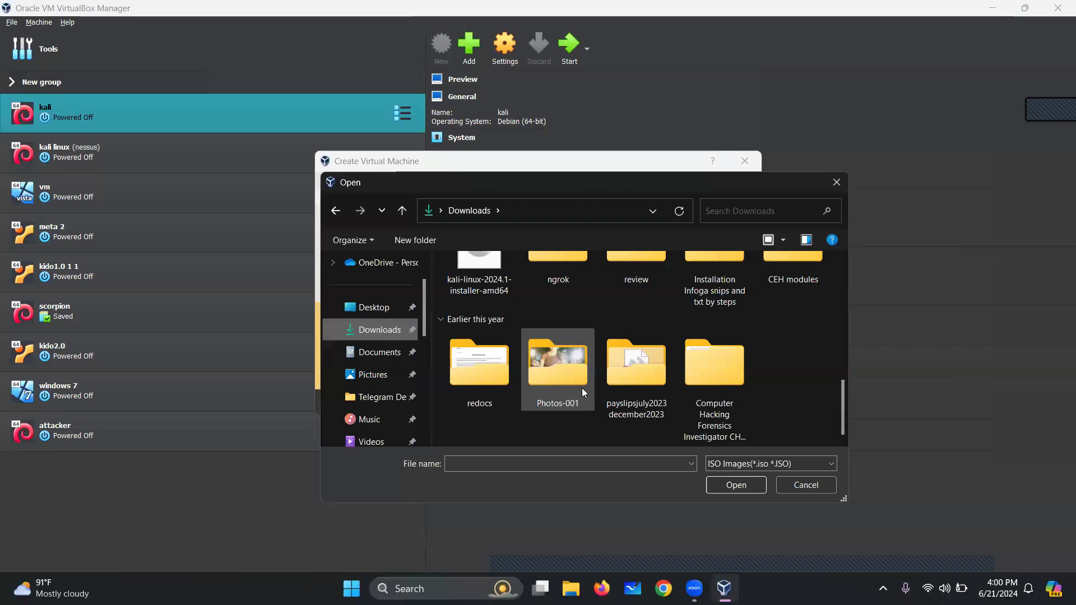
scroll(583, 391, down, 1)
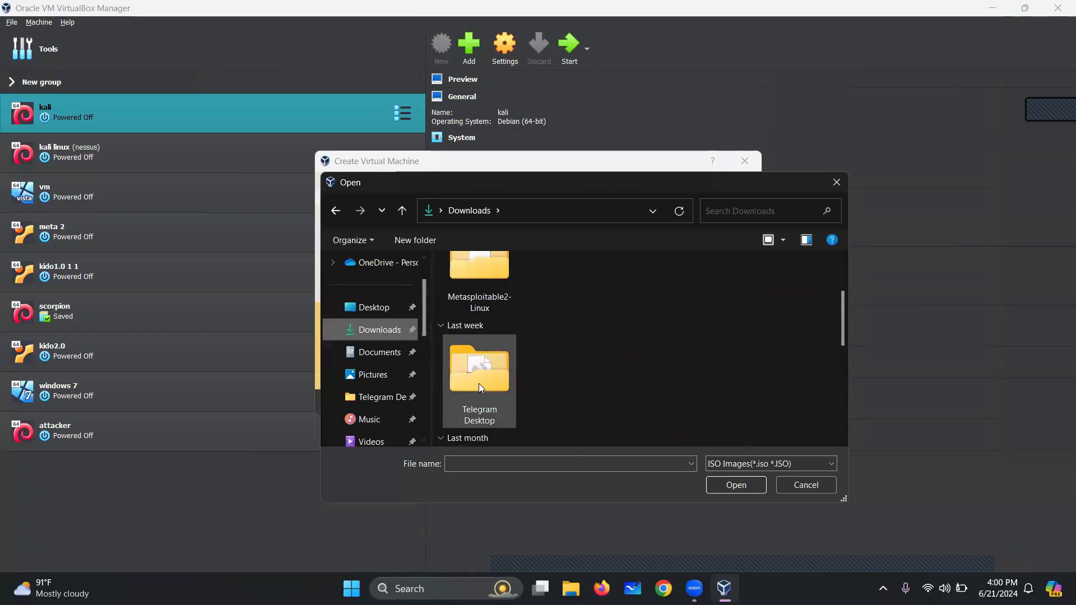
scroll(477, 371, down, 2)
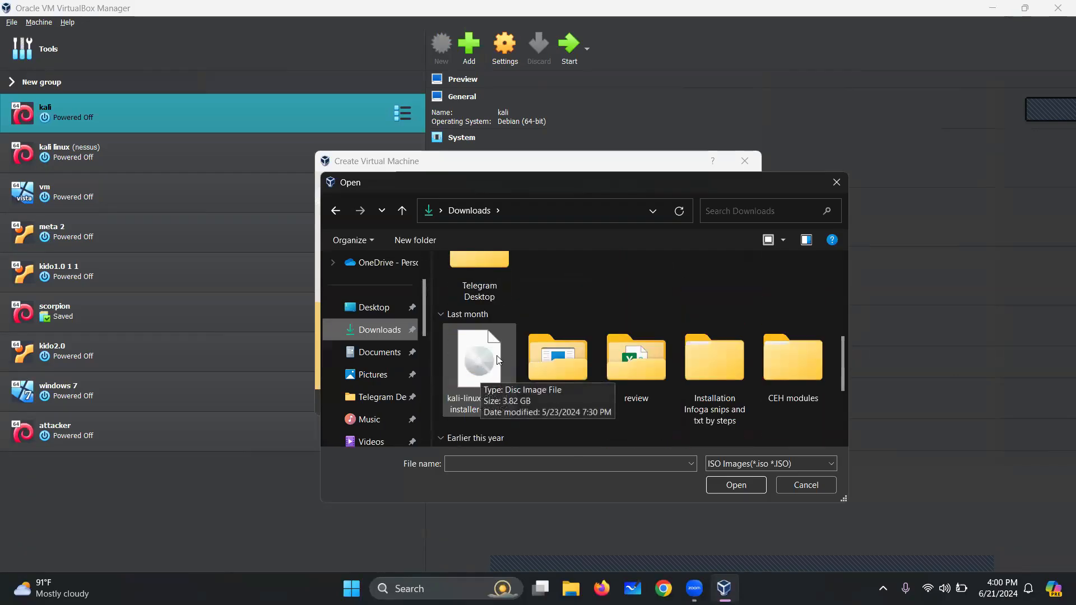
click(491, 355)
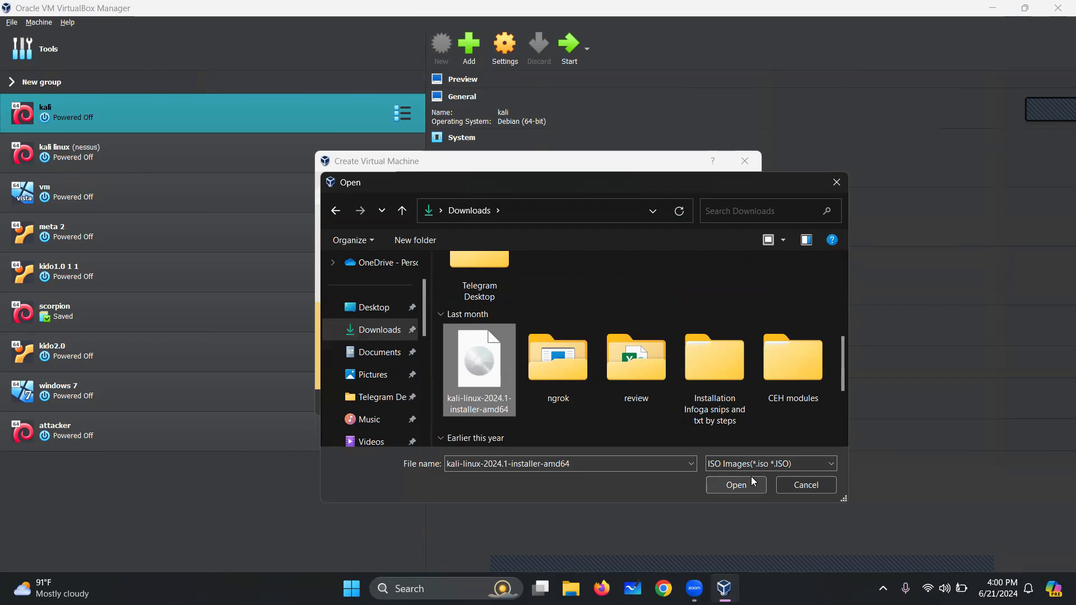
click(736, 485)
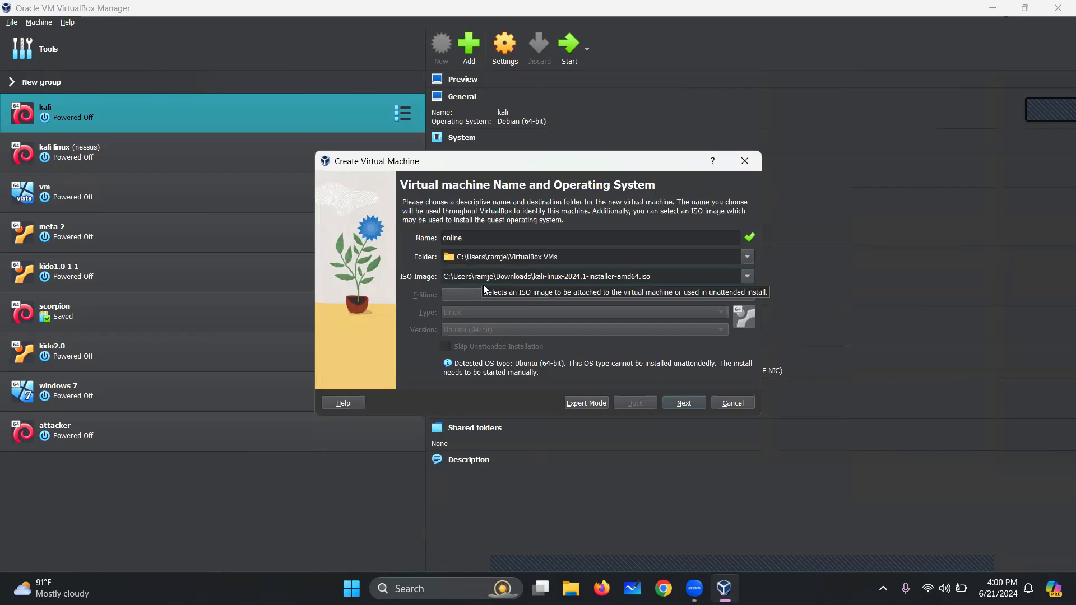
Set the machine's base memory to 2048 MB and proceed to the virtual hard disk step
click(683, 403)
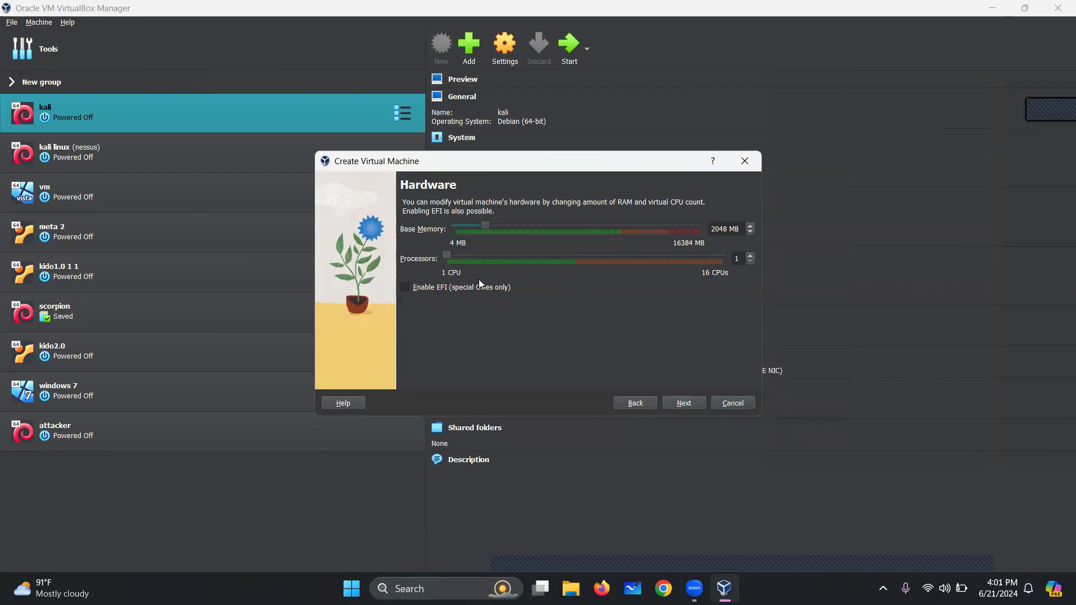
mouse_move(484, 227)
mouse_down()
mouse_move(498, 222)
mouse_move(489, 222)
mouse_up()
mouse_move(482, 222)
mouse_down()
mouse_move(546, 215)
mouse_move(481, 225)
mouse_up()
click(684, 403)
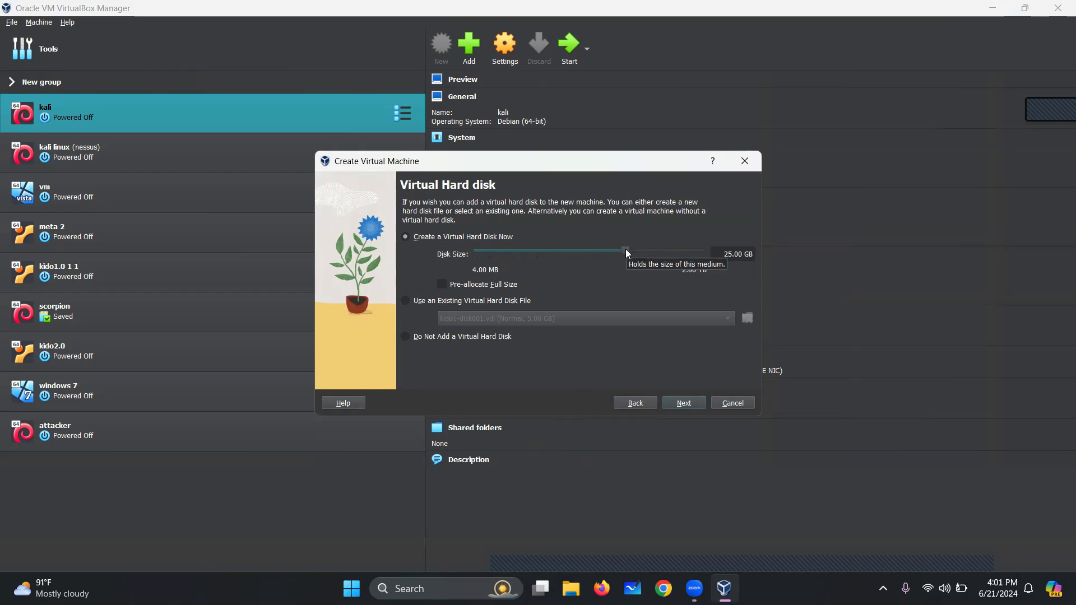
Enlarge the virtual disk to 46.16 GB and create the 'online' VM from the summary
drag(626, 250, 636, 246)
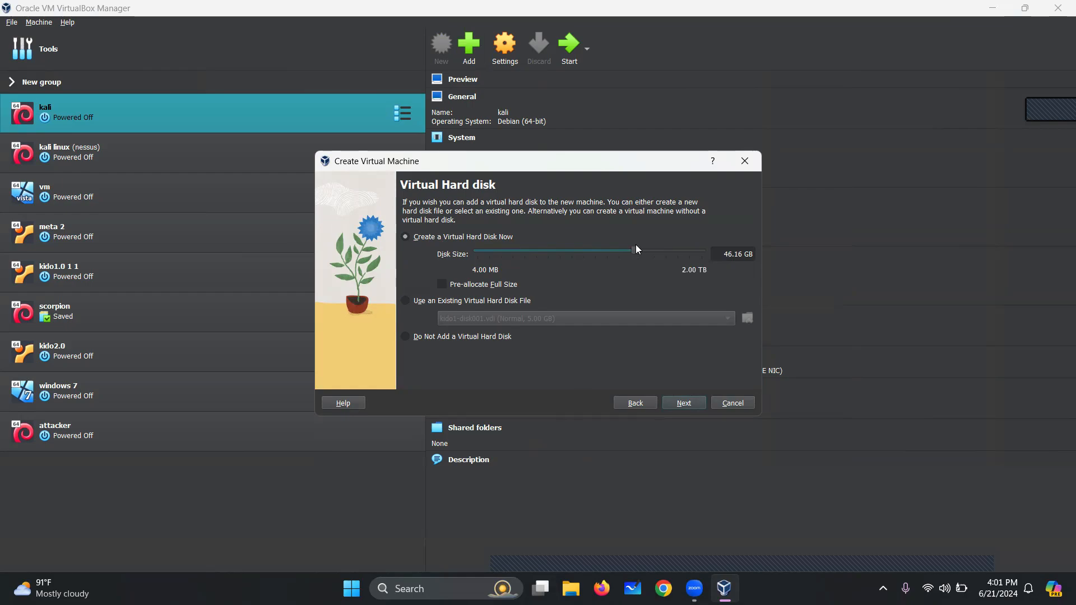
click(684, 403)
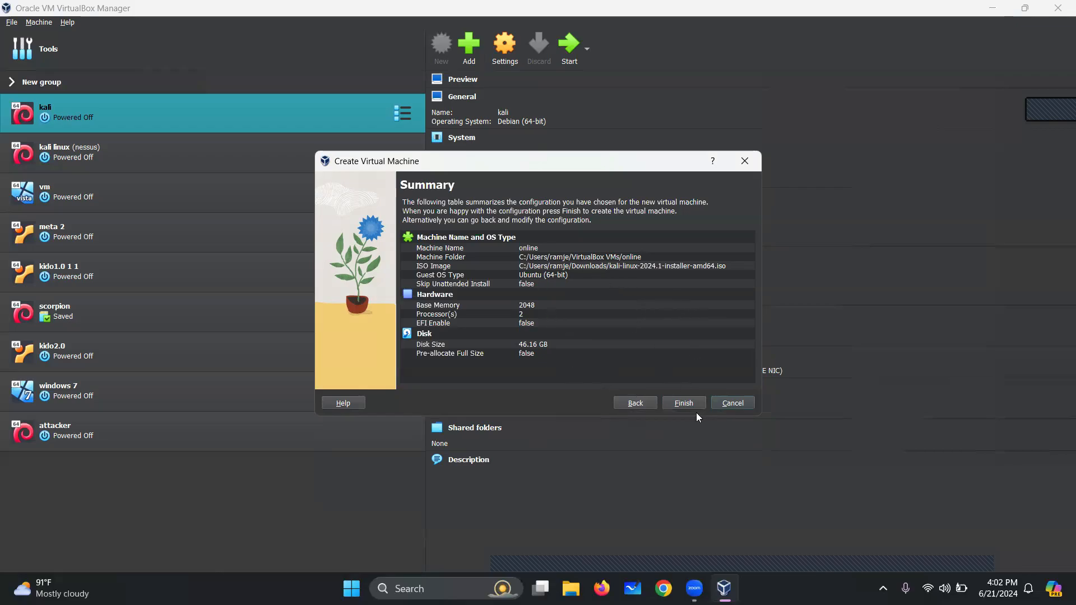
click(682, 404)
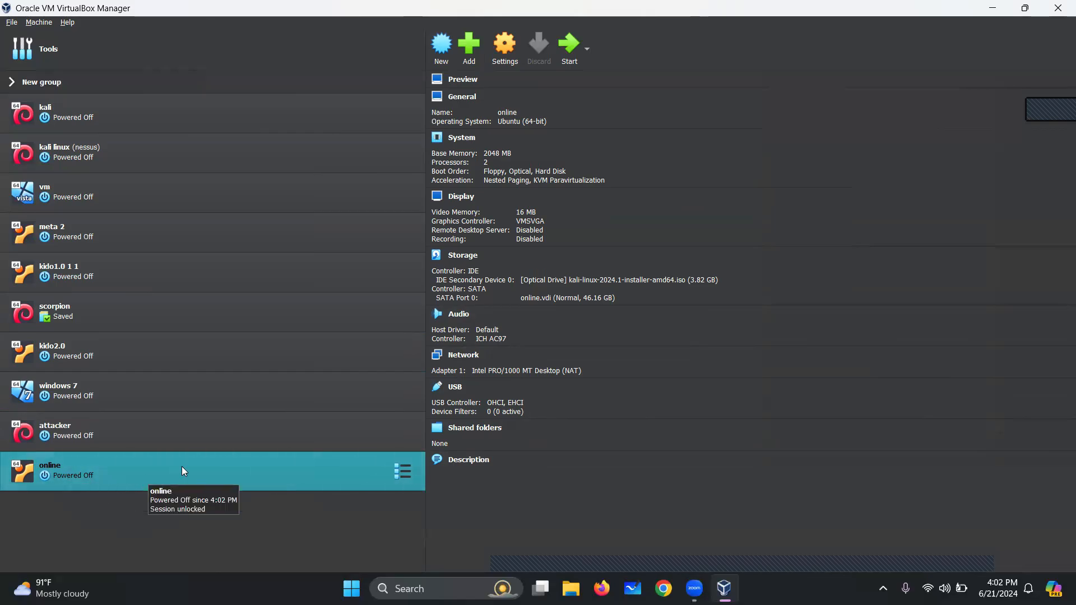
In the online VM's settings, change the OS version from Ubuntu to Debian (64-bit)
click(504, 45)
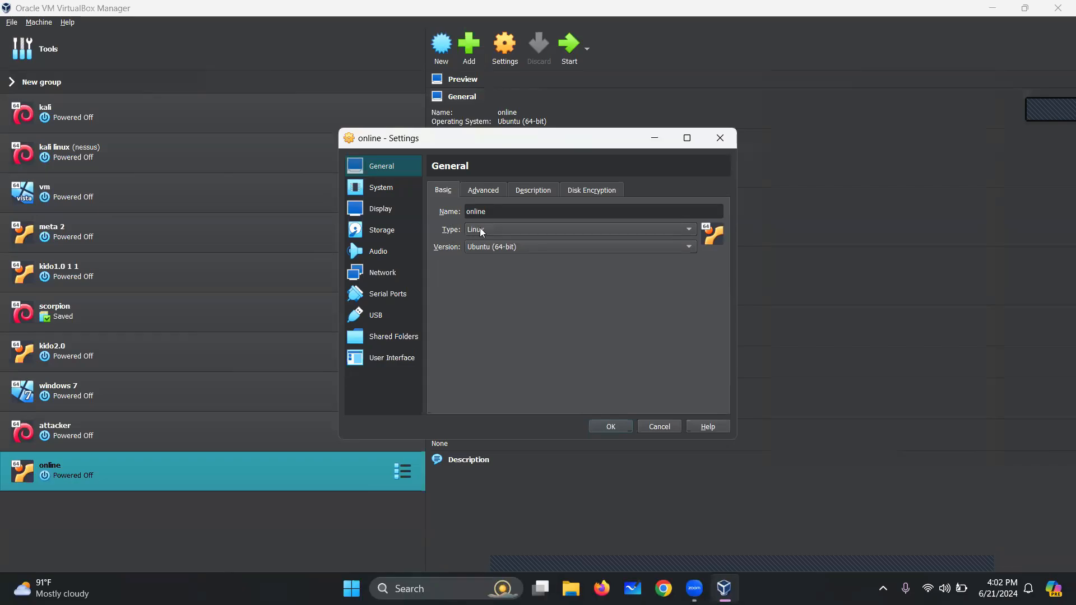
click(506, 254)
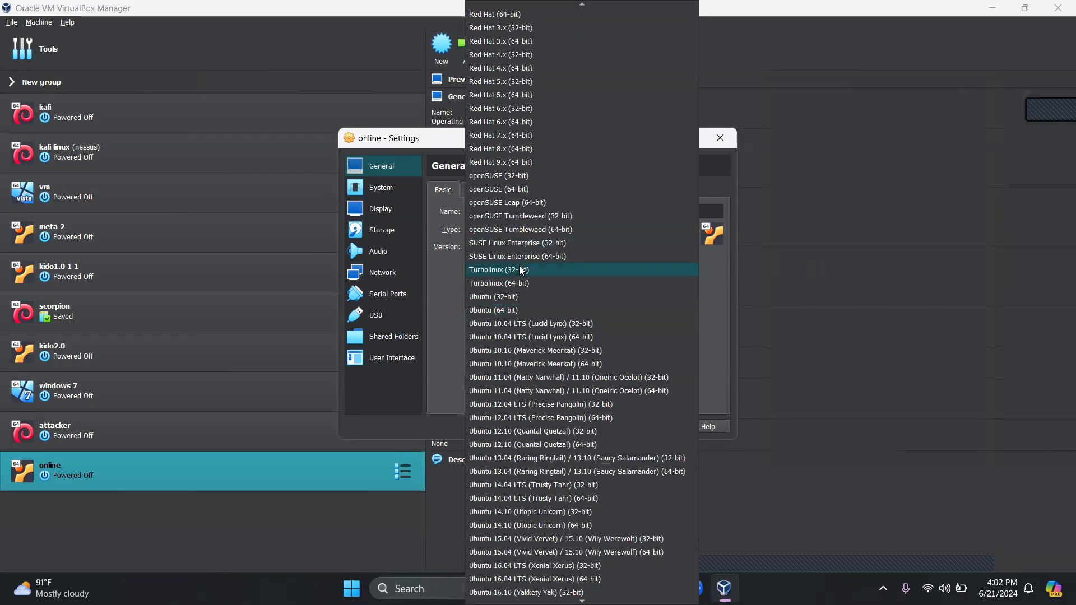
scroll(520, 269, down, 8)
scroll(533, 289, up, 20)
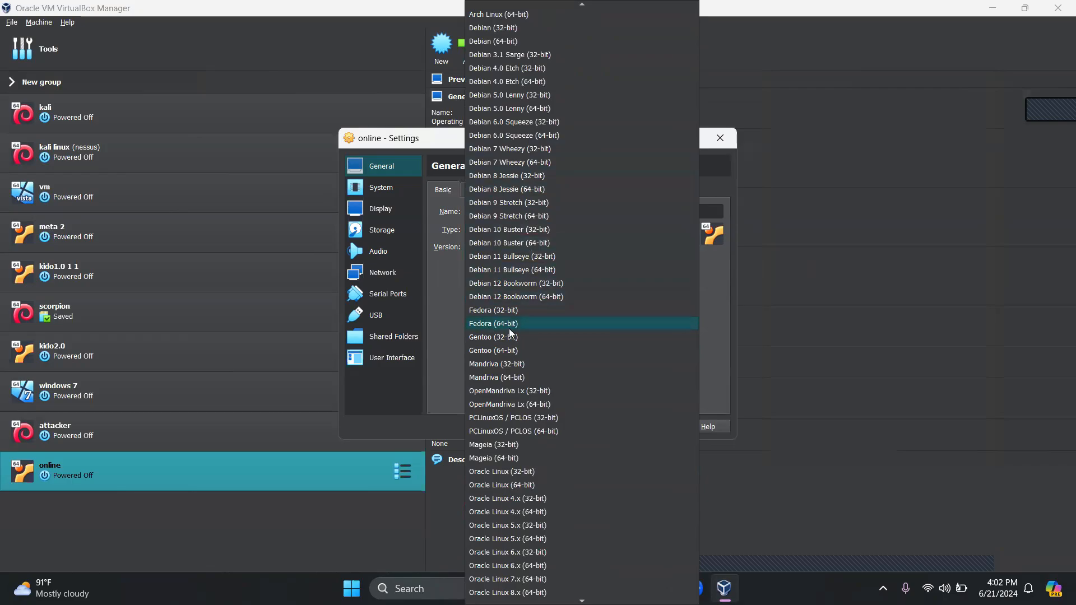
scroll(503, 299, up, 2)
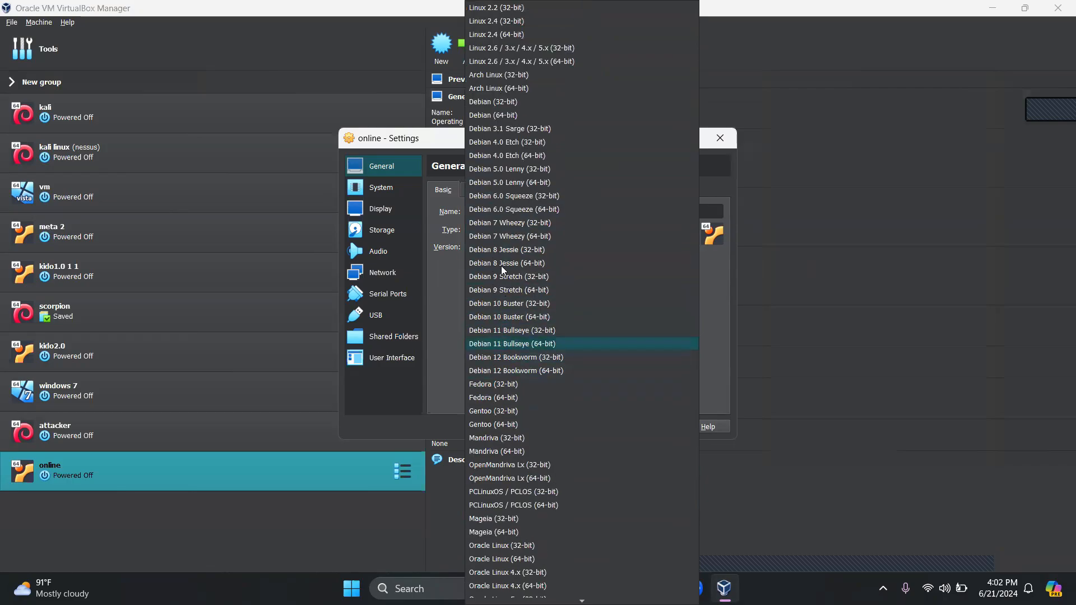
click(530, 115)
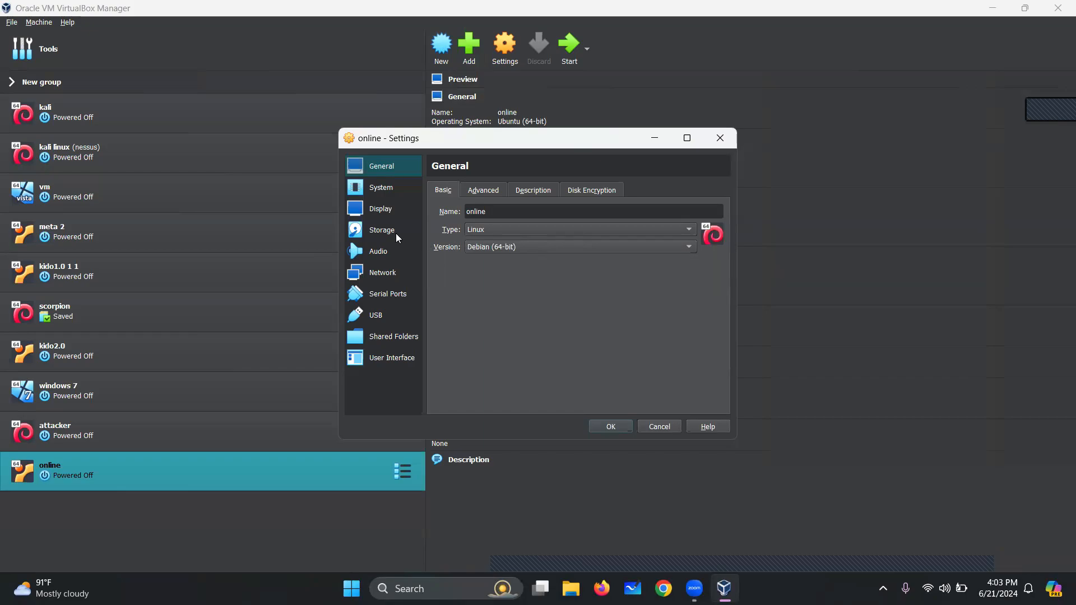
Attach Adapter 1 as Bridged Adapter on the Realtek 8822CE wireless NIC and save the settings
click(374, 275)
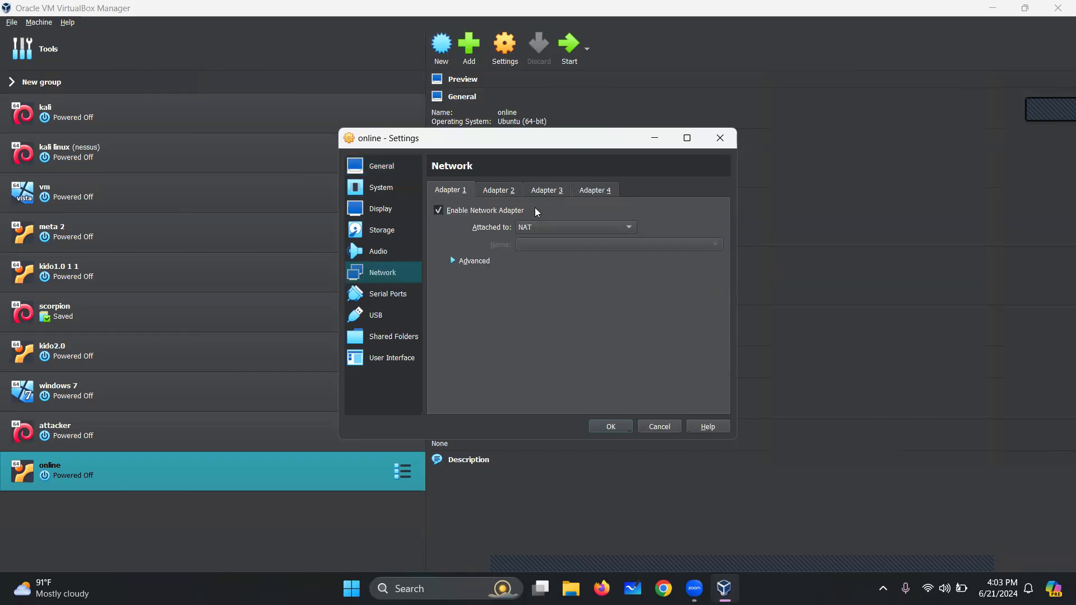
click(621, 232)
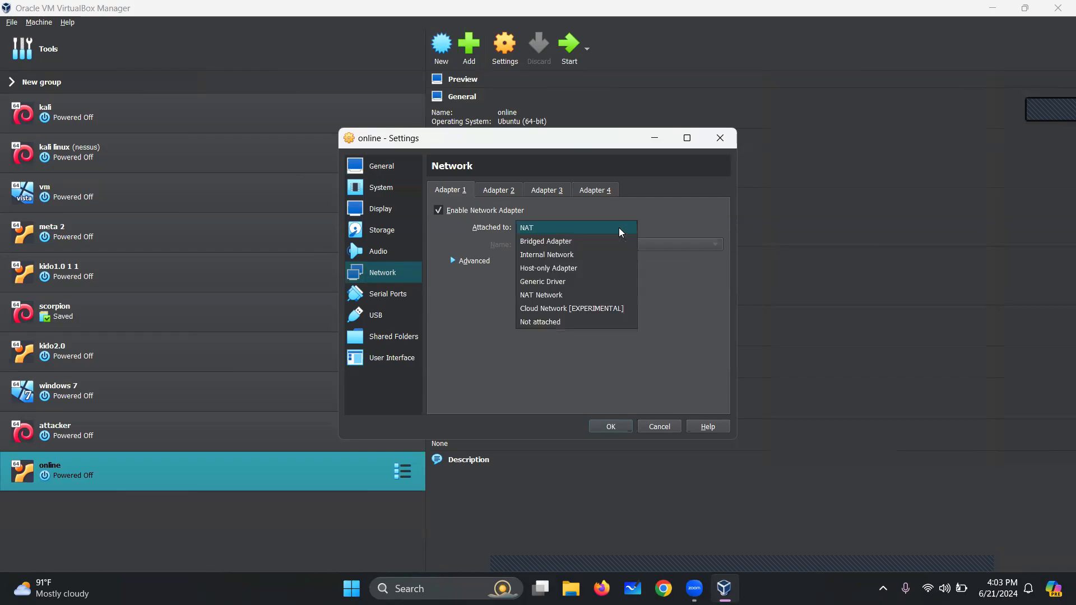
click(594, 245)
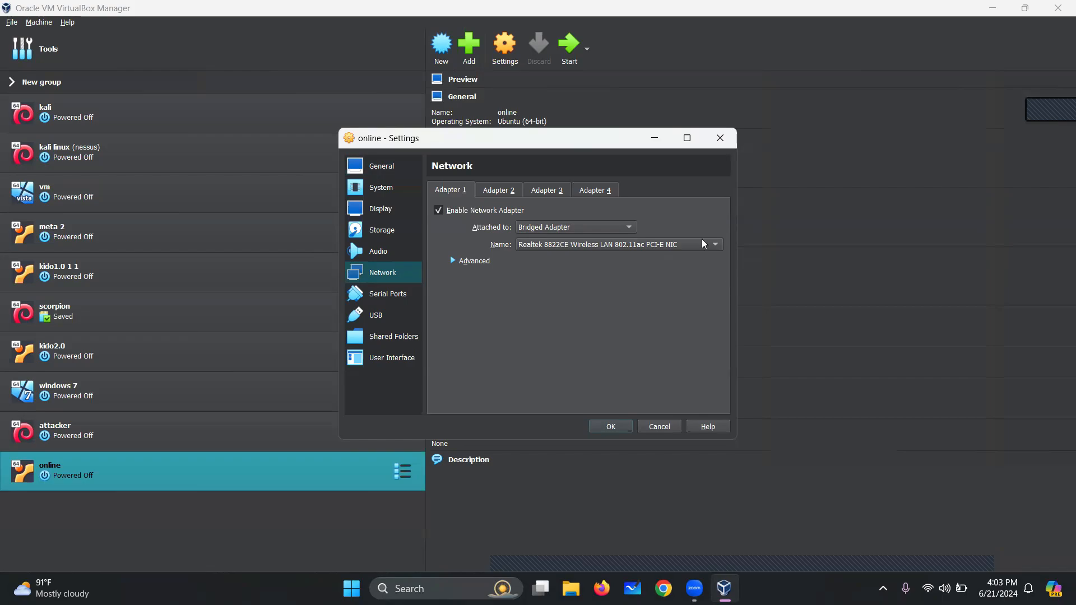
click(569, 229)
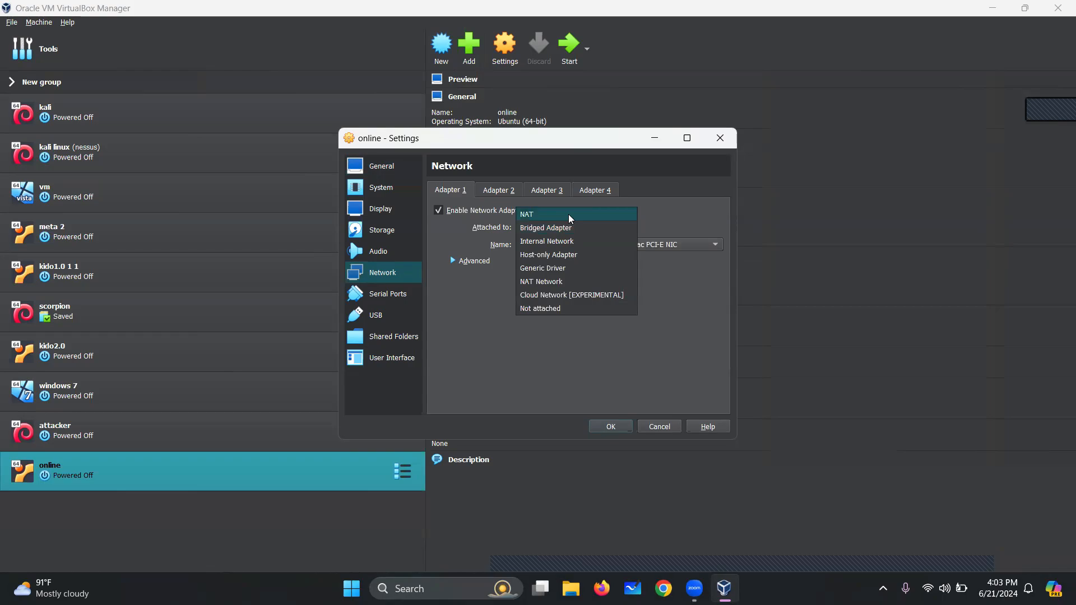
click(564, 217)
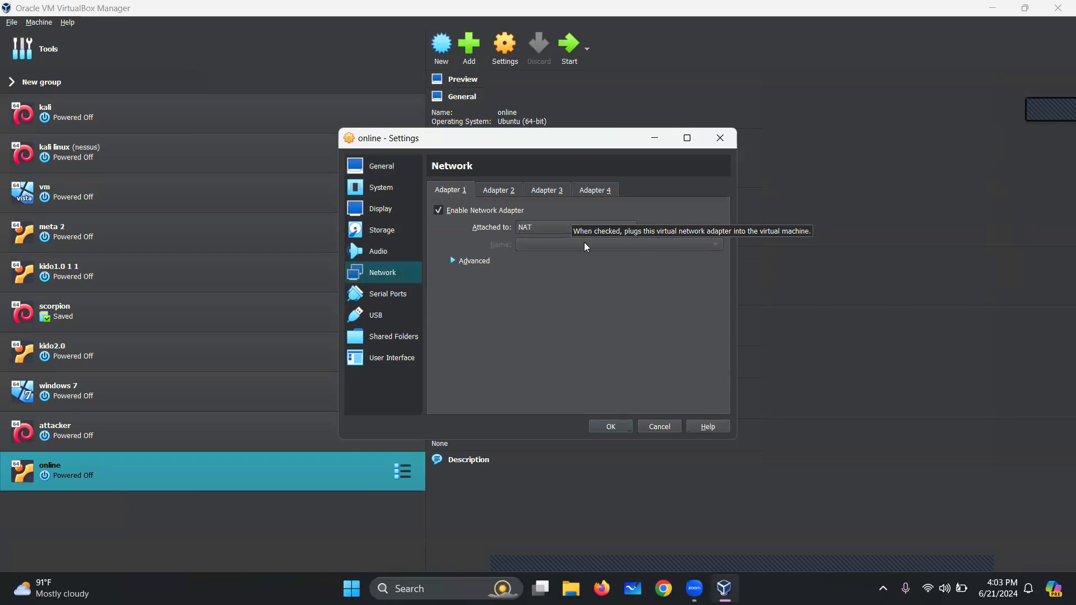
click(590, 228)
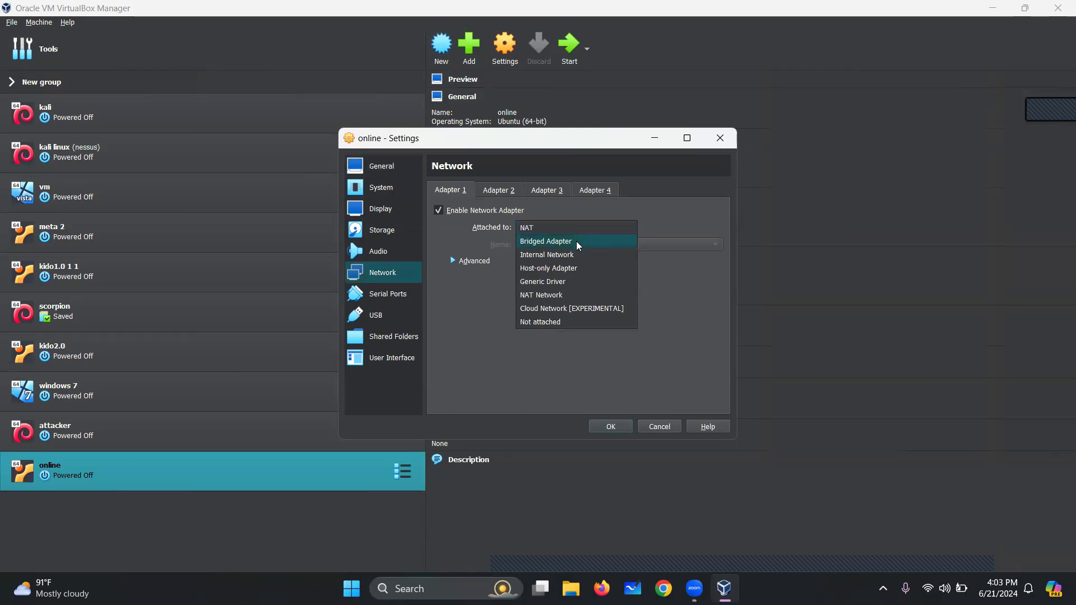
click(578, 246)
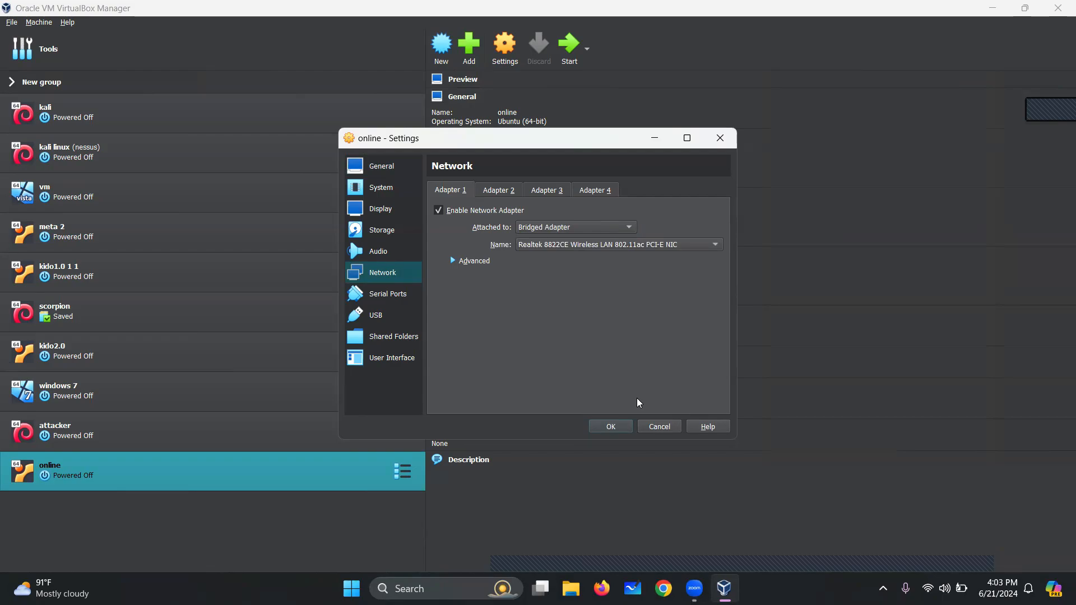
click(609, 428)
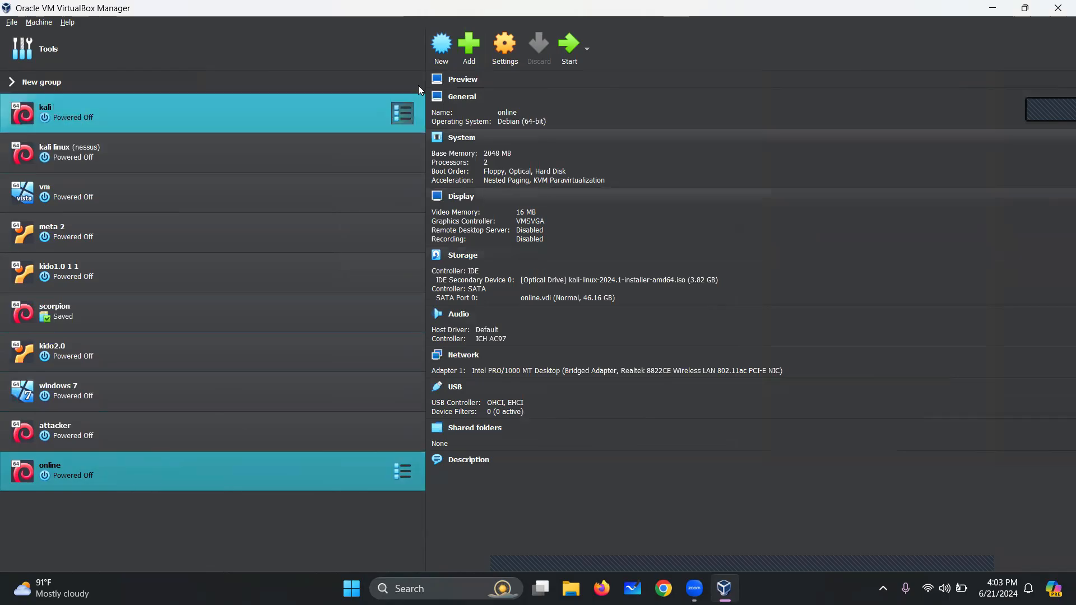
Start the online VM and launch Kali's Graphical install from the boot menu
click(567, 47)
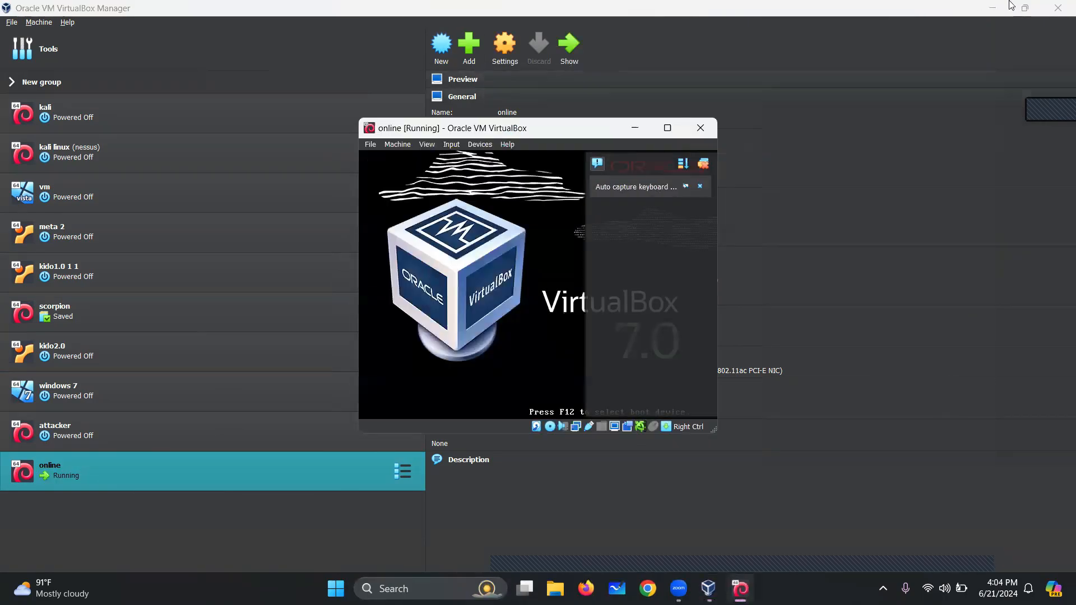
click(993, 8)
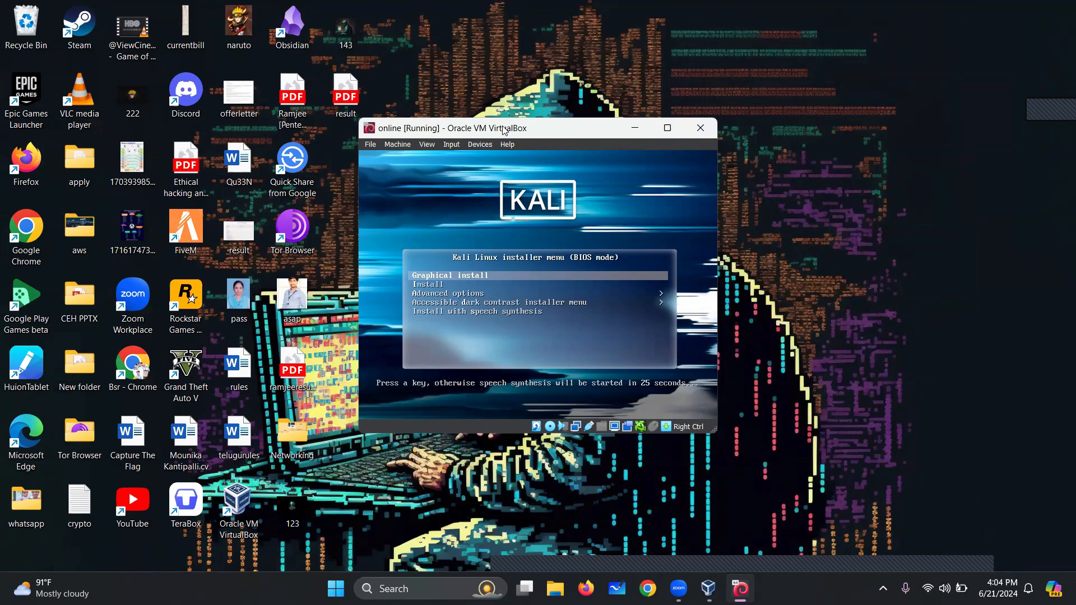
key(Return)
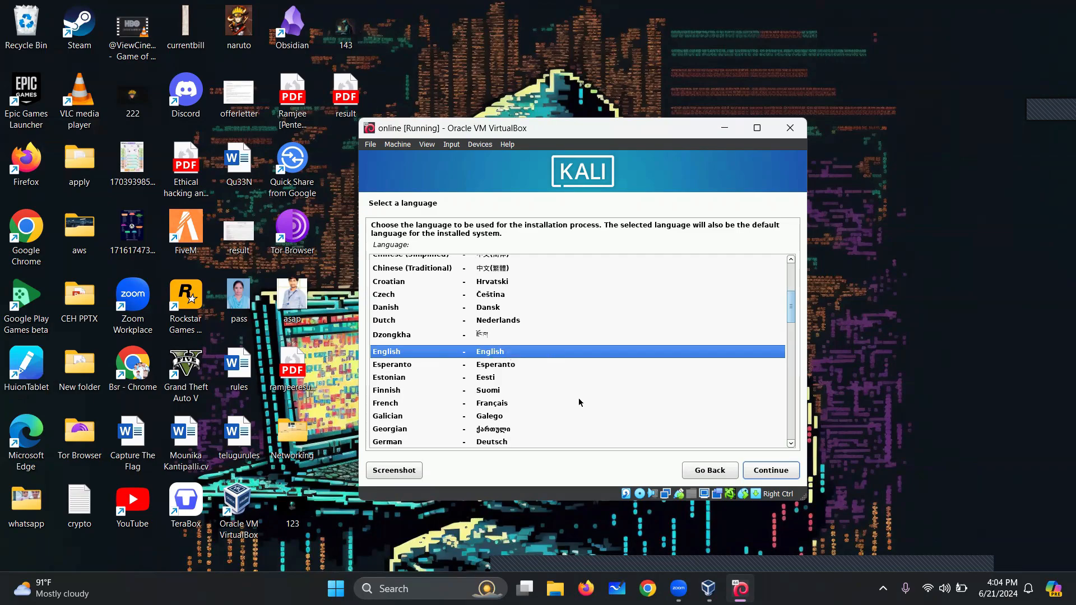
Choose English language, India as location and the American English keymap
click(774, 472)
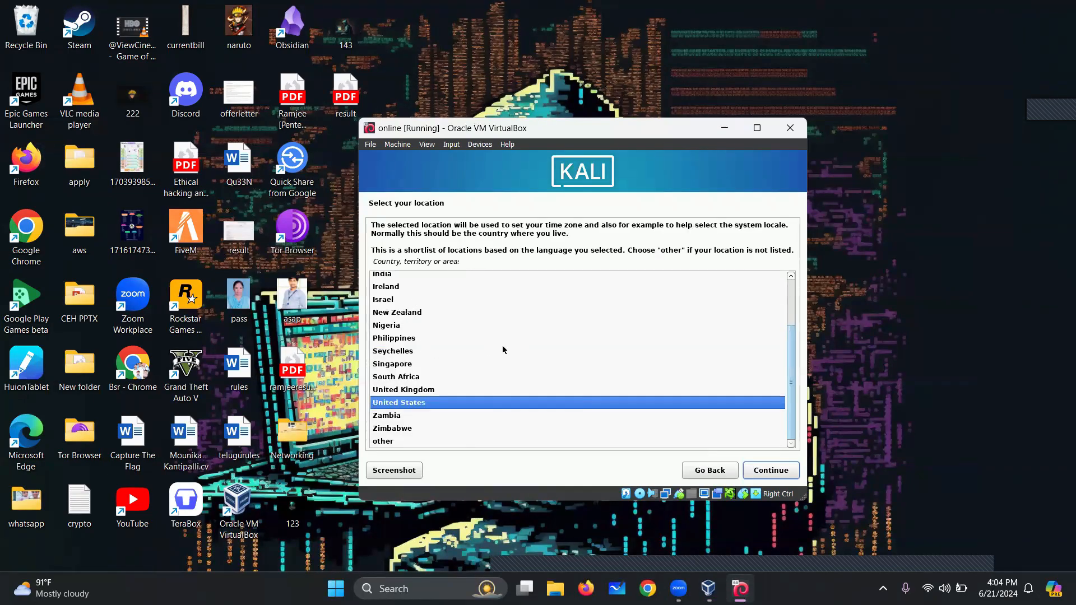
scroll(412, 336, up, 1)
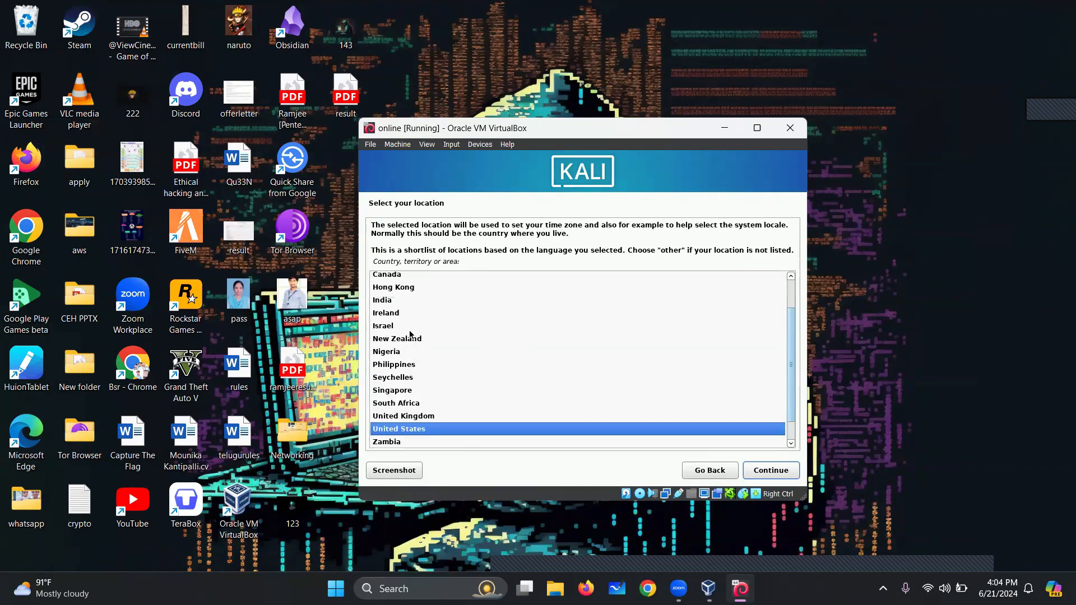
click(390, 303)
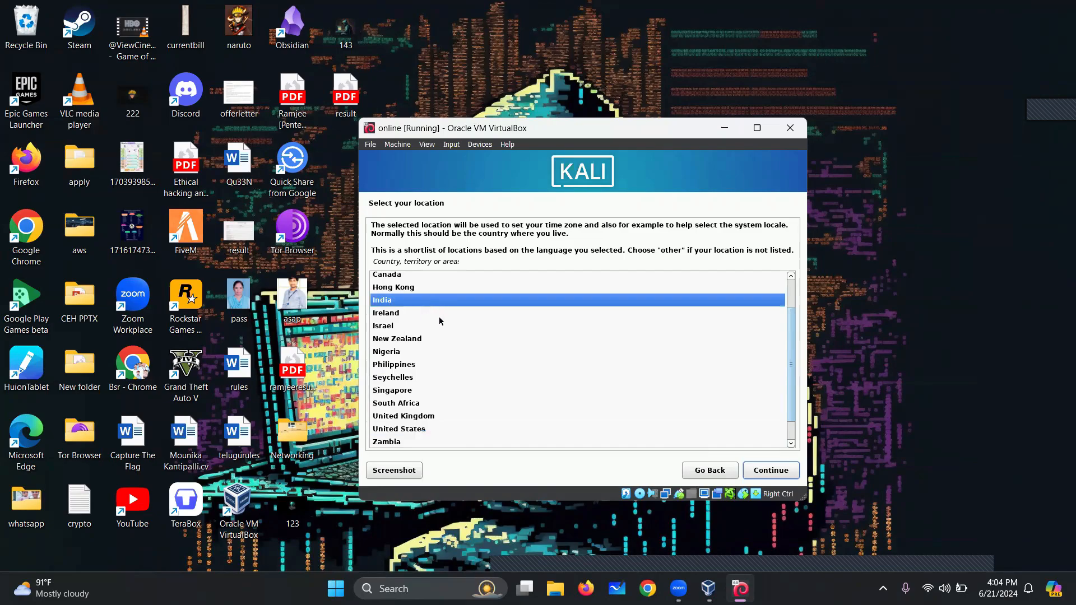
click(784, 472)
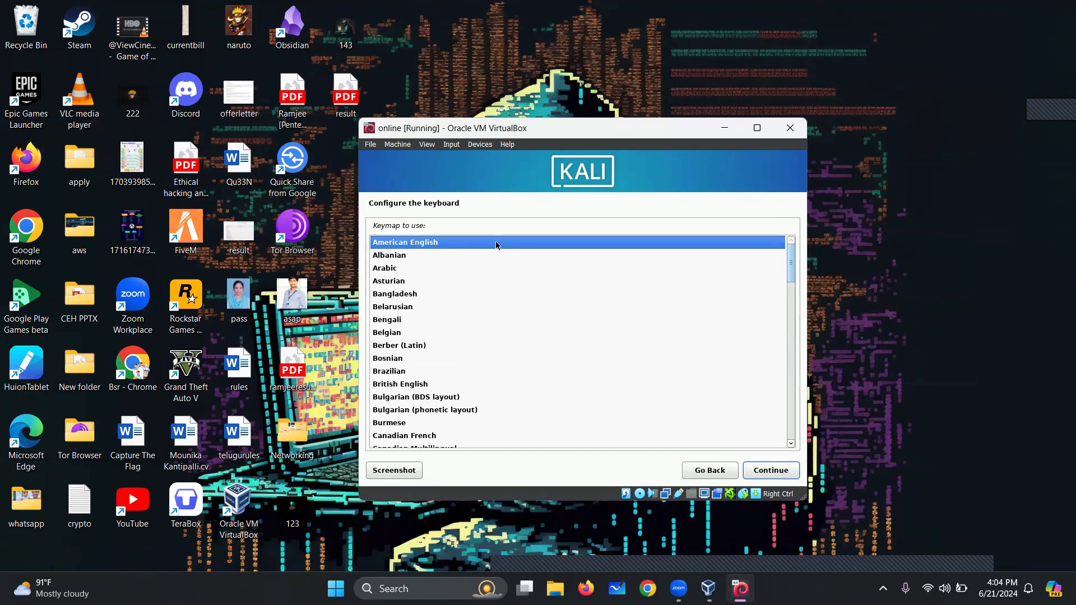
click(767, 472)
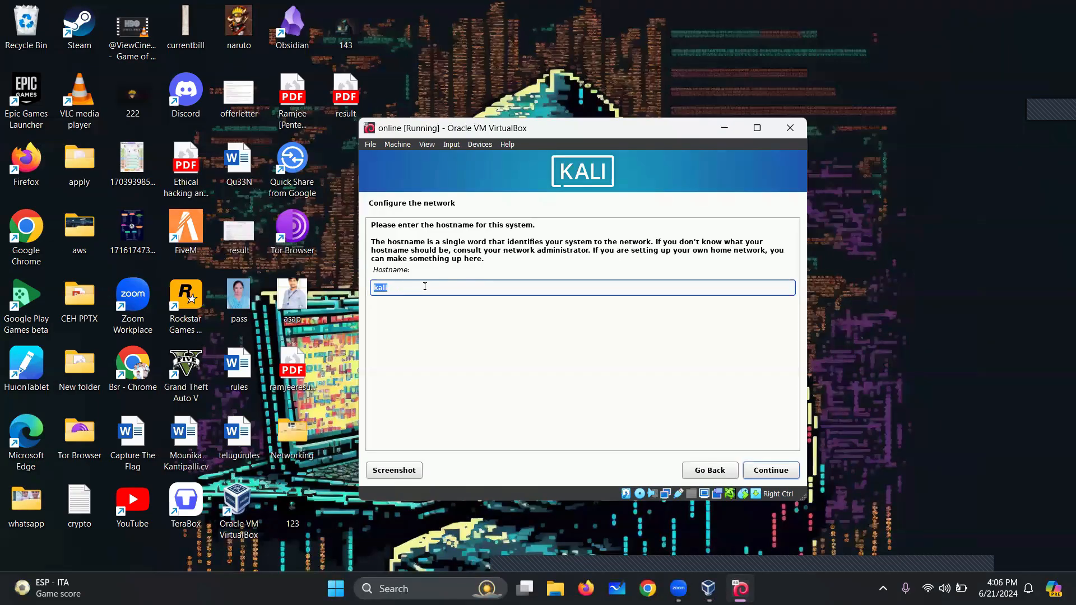
Keep 'kali' as the hostname and leave the domain name empty
click(779, 471)
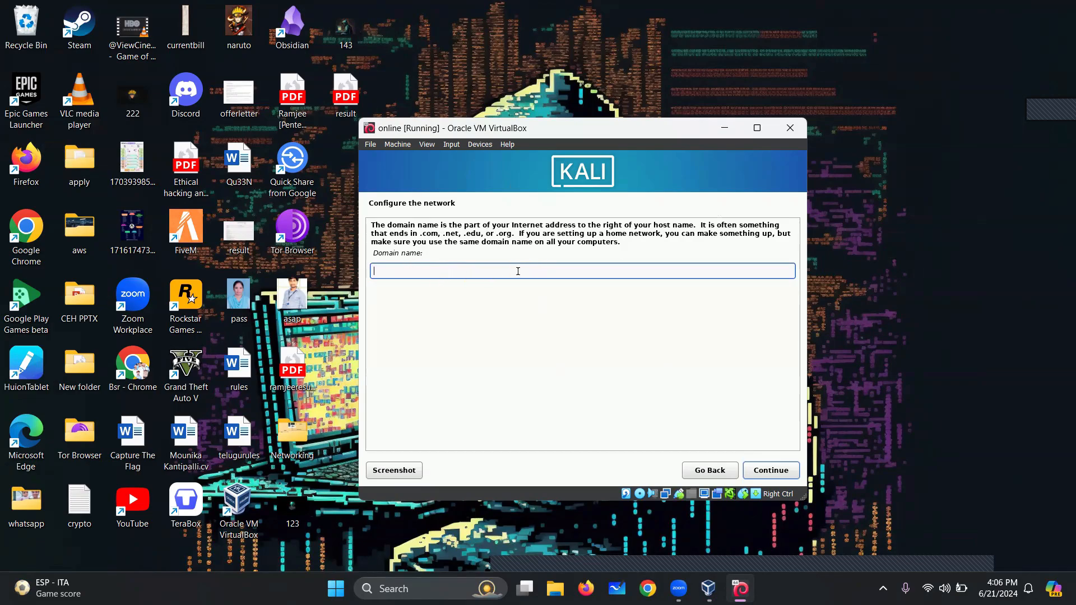
click(775, 469)
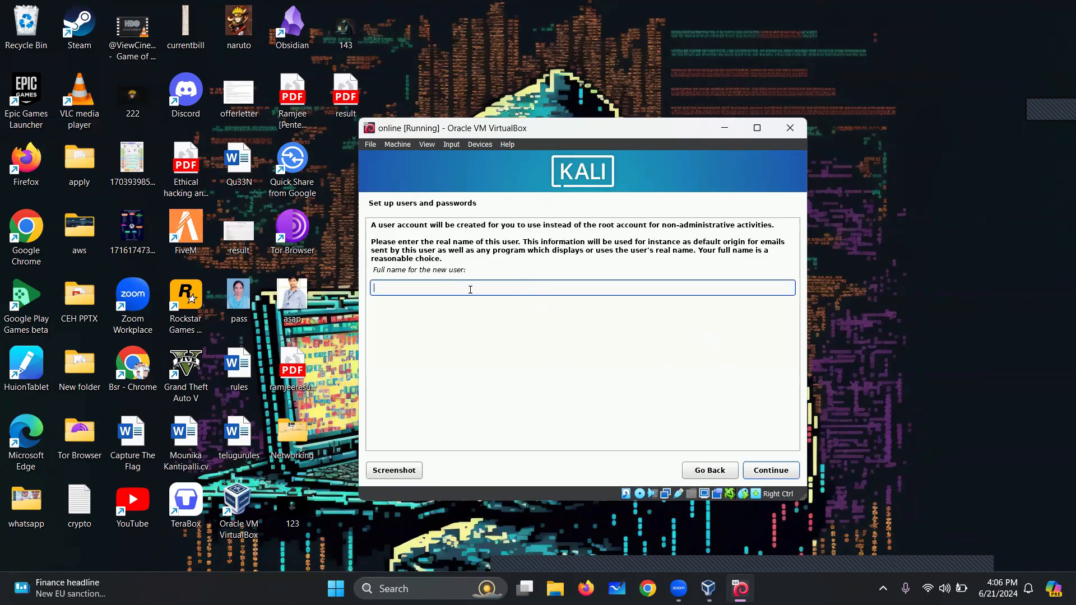
Enter 'kali' as the user's full name and replace the default username with 'attacker'
text(kali)
click(769, 471)
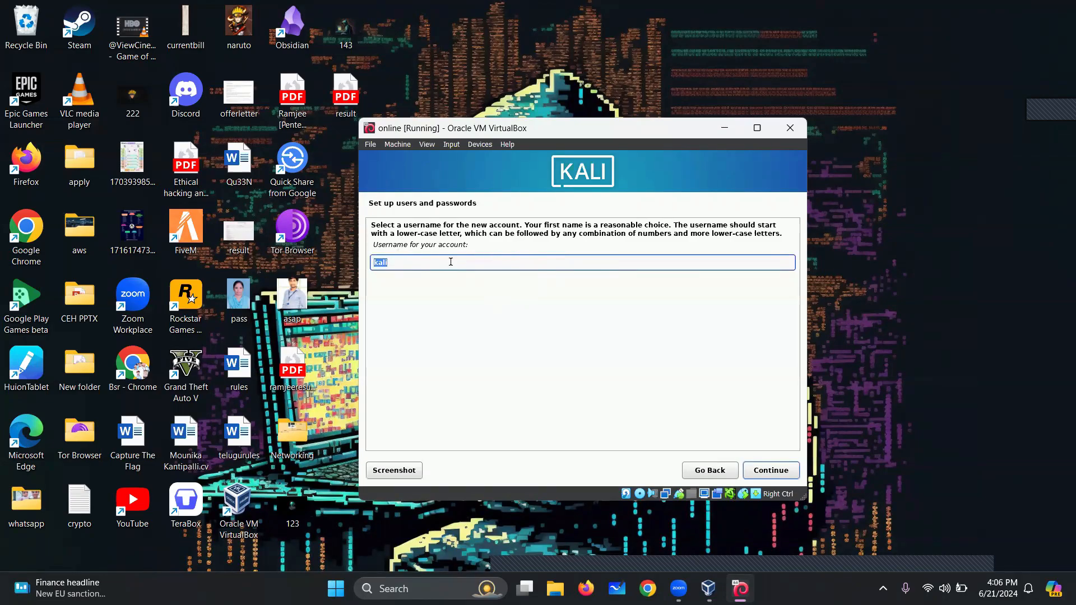
key(BackSpace)
text(attacker)
click(775, 474)
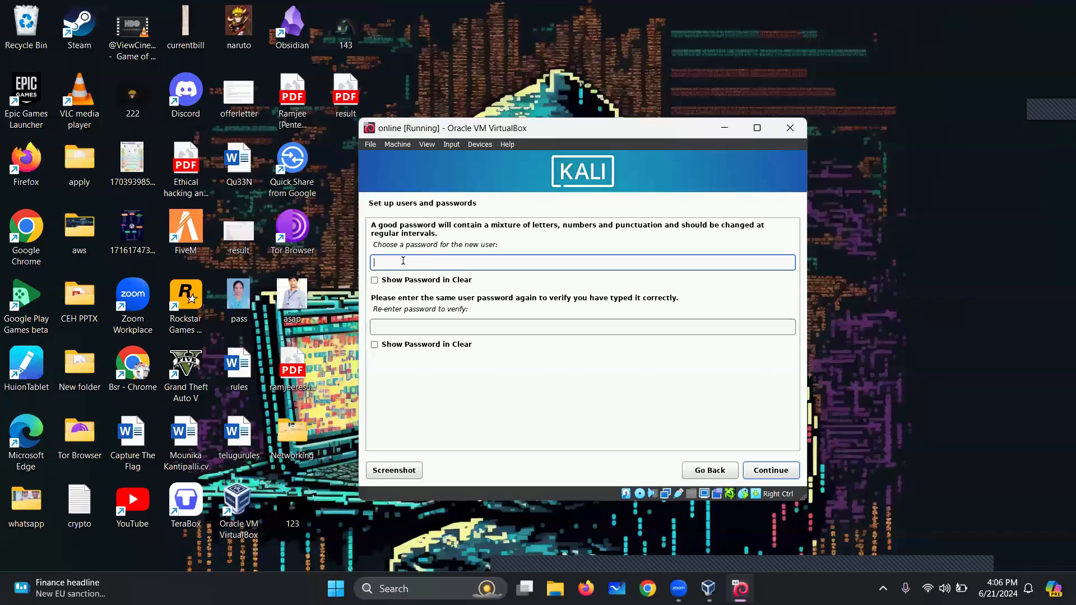
Enter and confirm the user's password, shown in clear text, then continue
text(********)
click(374, 280)
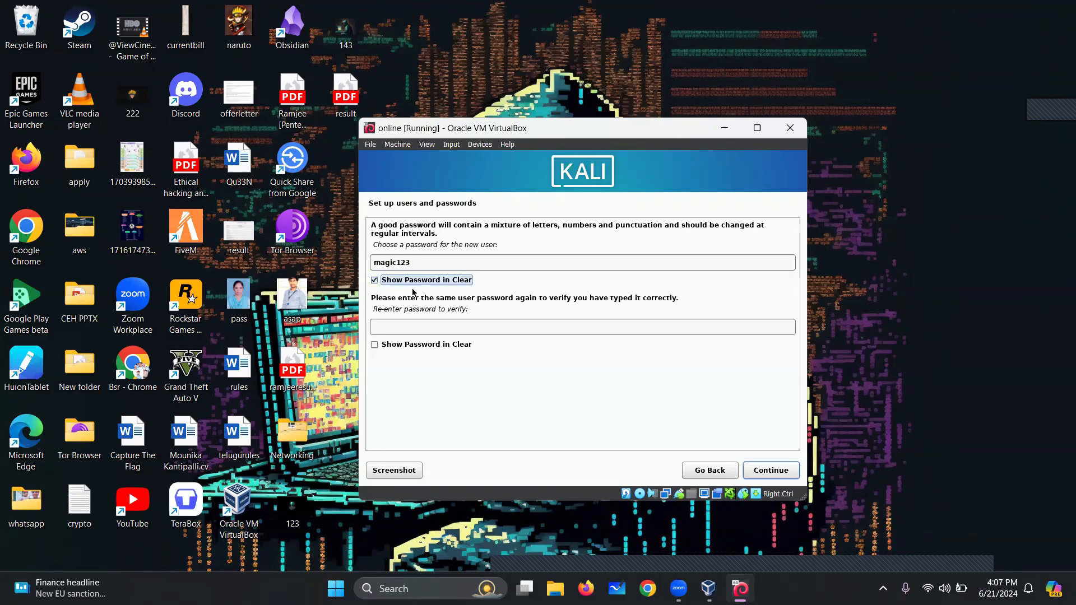
click(414, 328)
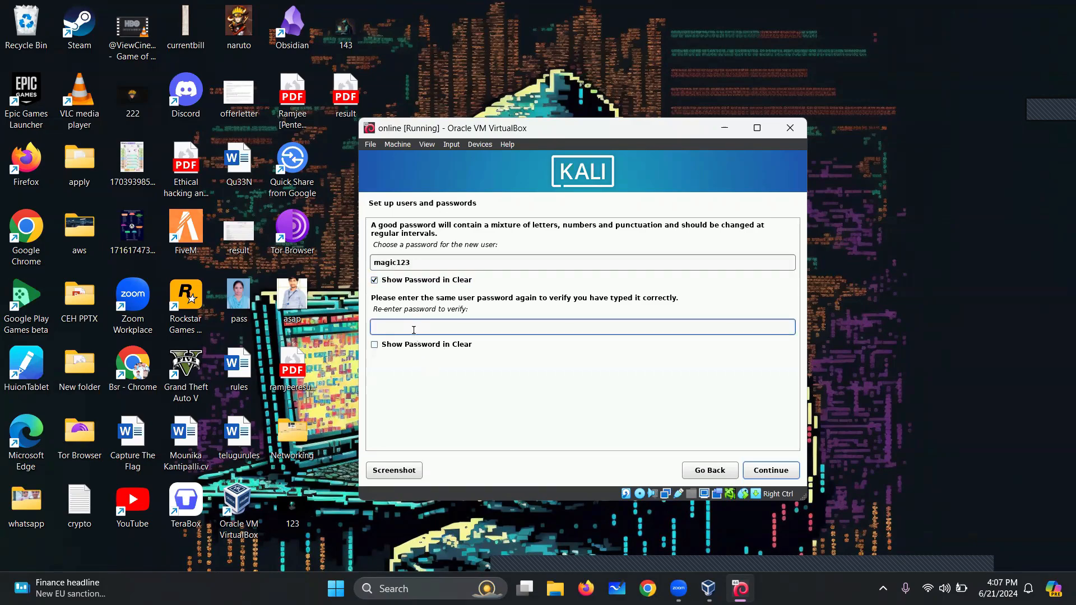
click(374, 345)
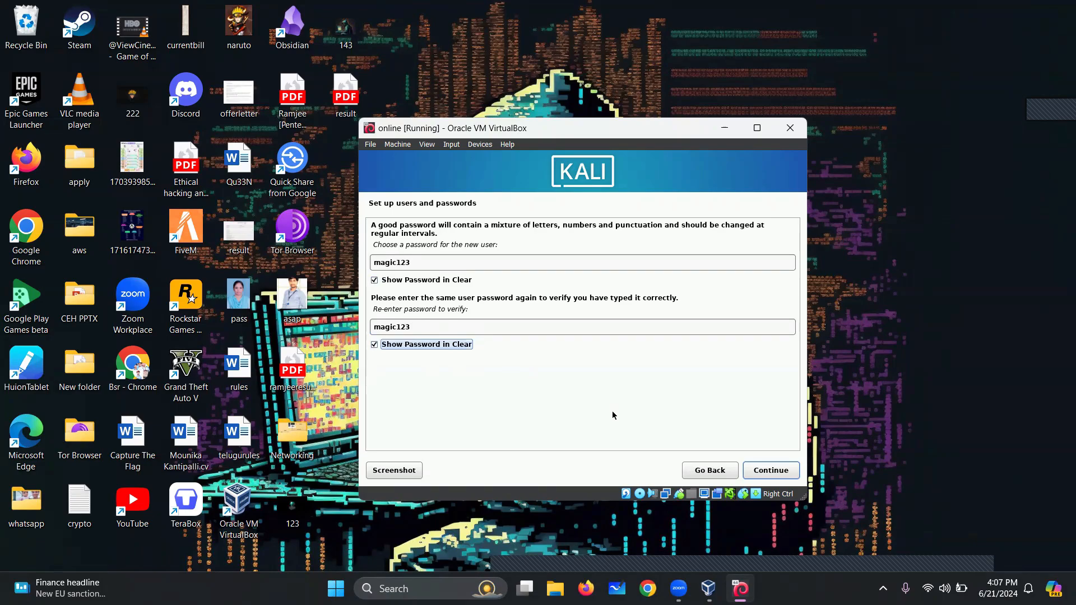
click(782, 474)
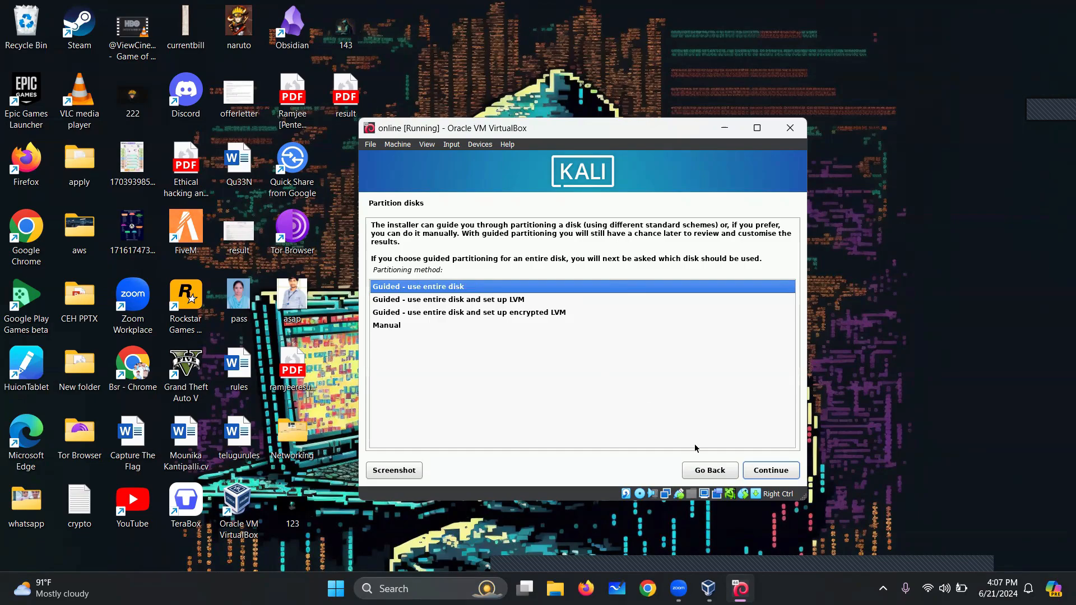
Use guided partitioning on the 49.6 GB sda disk with all files in one partition
click(785, 475)
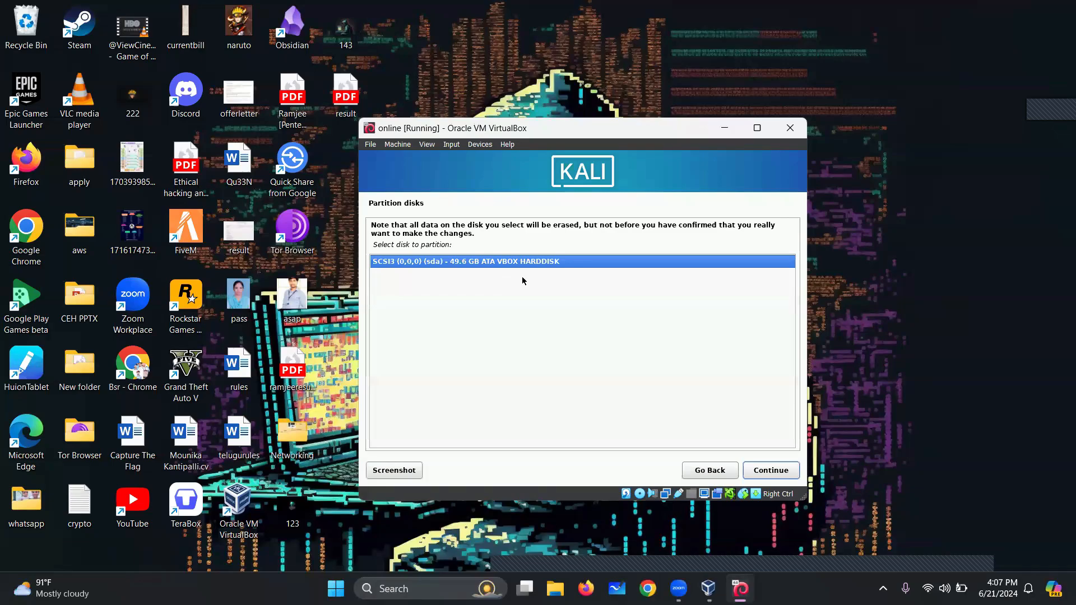
click(774, 472)
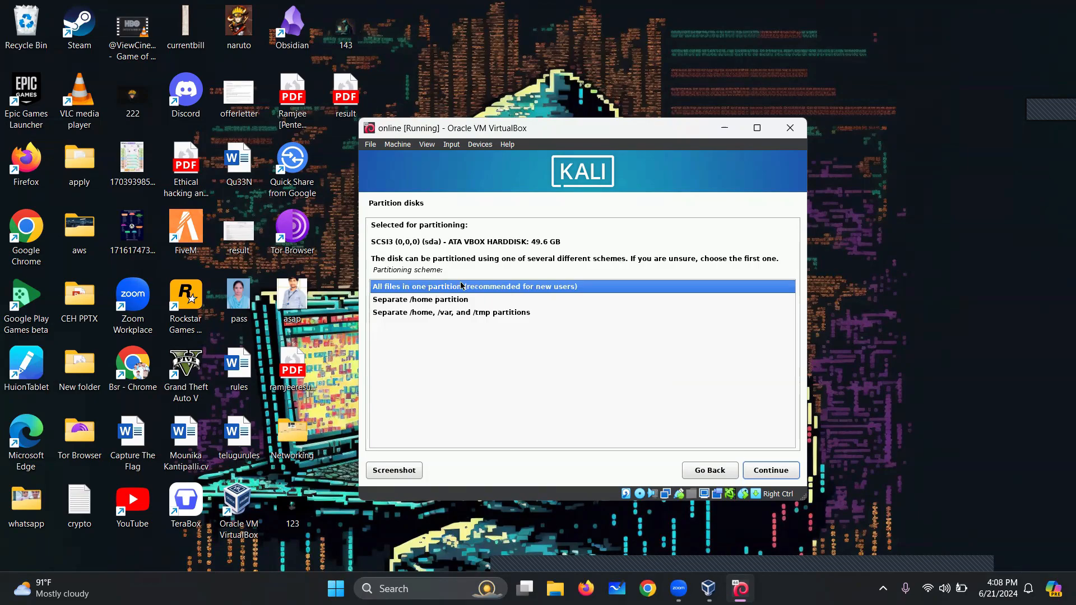
click(772, 471)
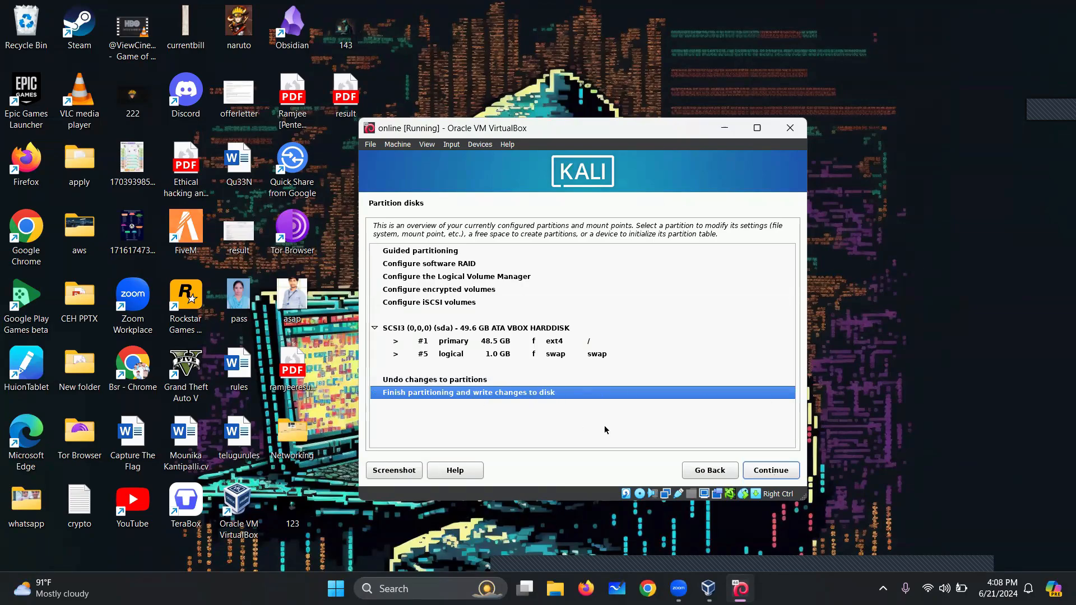
click(771, 471)
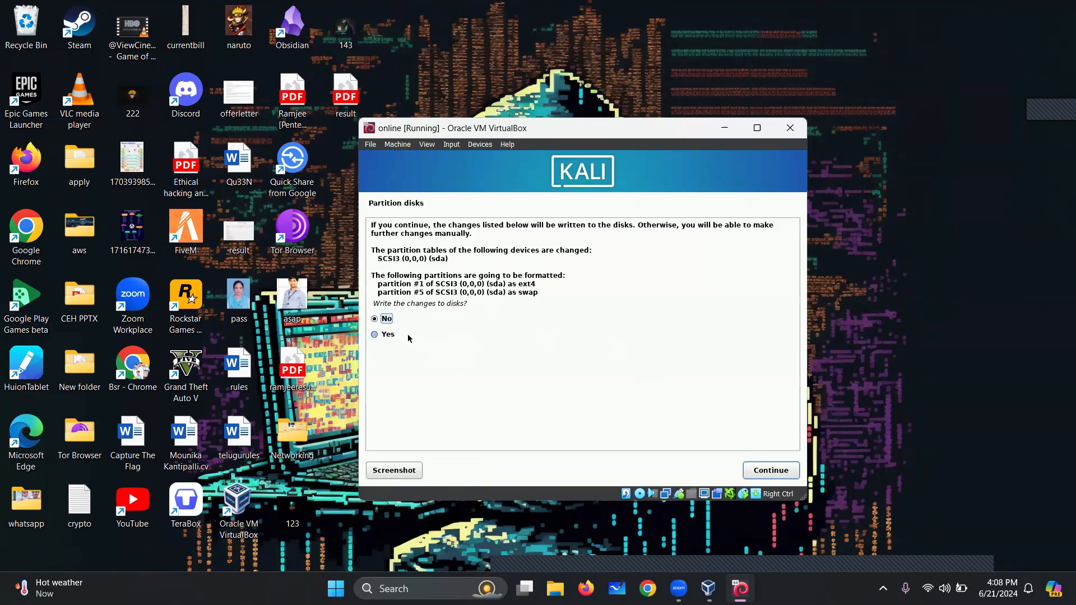
Confirm writing the partition changes to disk (ext4 on #1, swap on #5) to start the base install
click(376, 336)
click(757, 470)
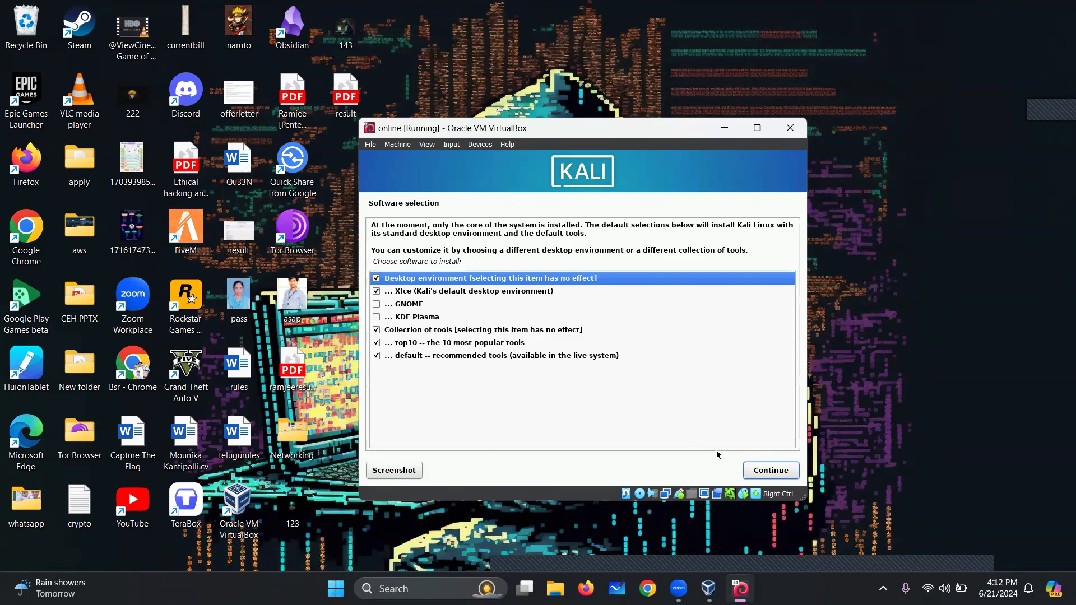
Accept the default Xfce desktop plus top10 and default tool collections
click(771, 471)
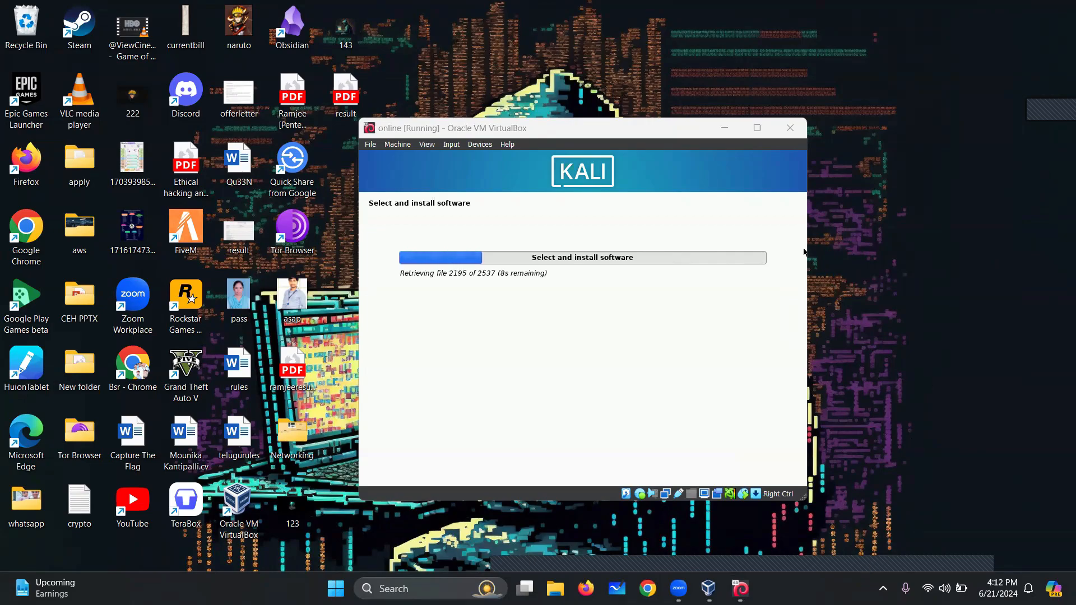
Check the host's memory usage in Task Manager's Performance view, then close Task Manager
right_click(854, 588)
click(884, 537)
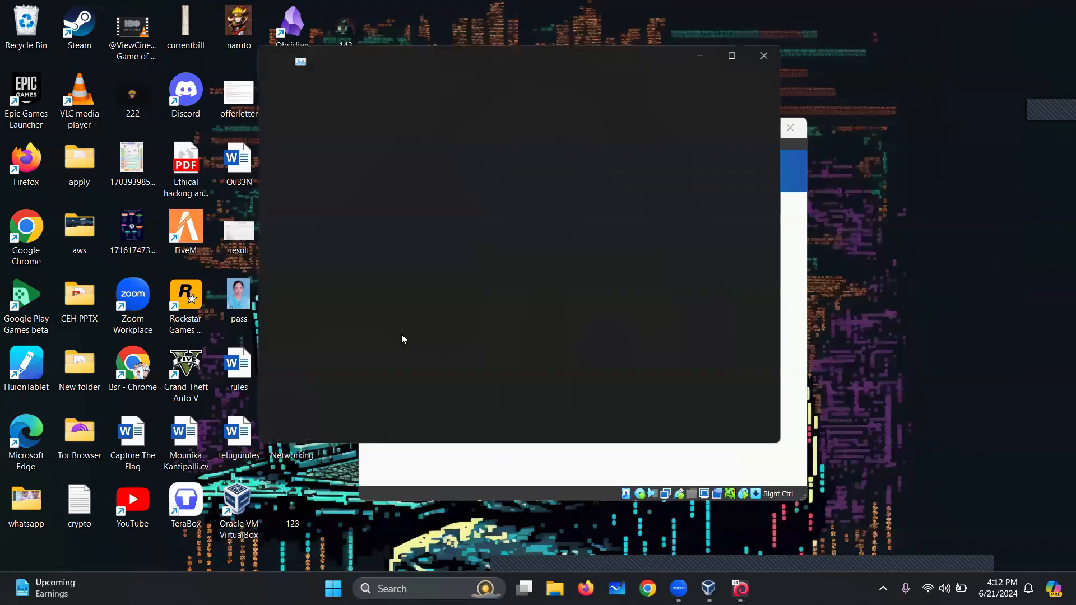
click(295, 150)
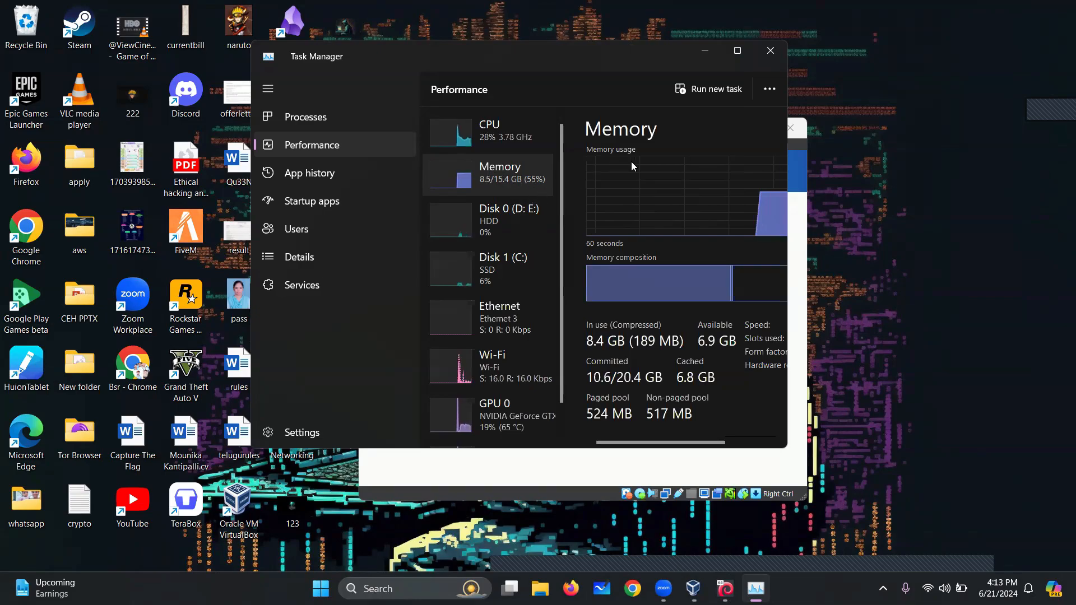
click(770, 50)
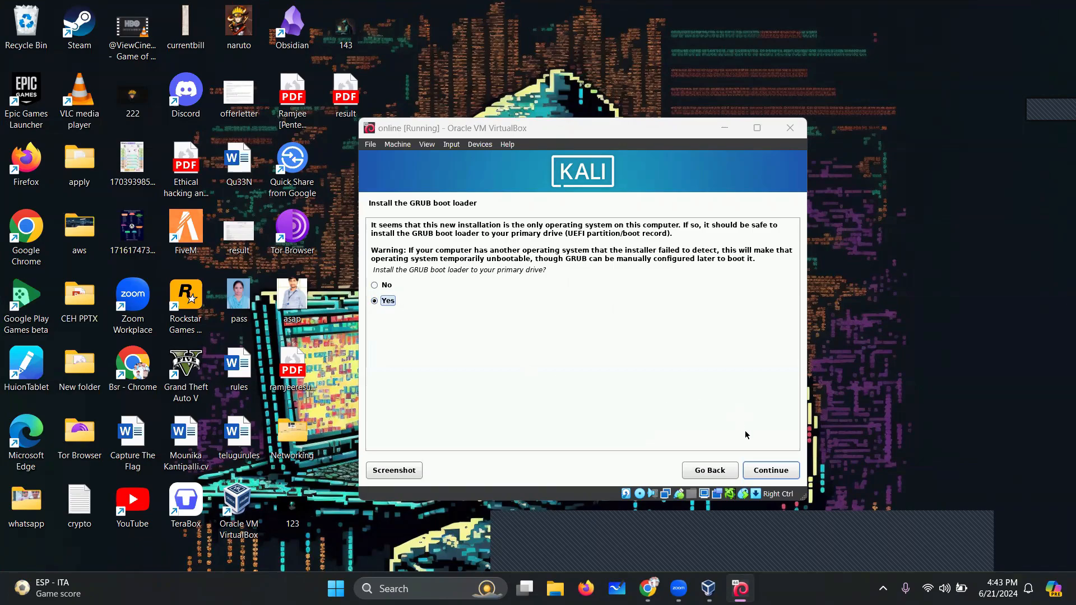
Install the GRUB boot loader onto /dev/sda
click(773, 470)
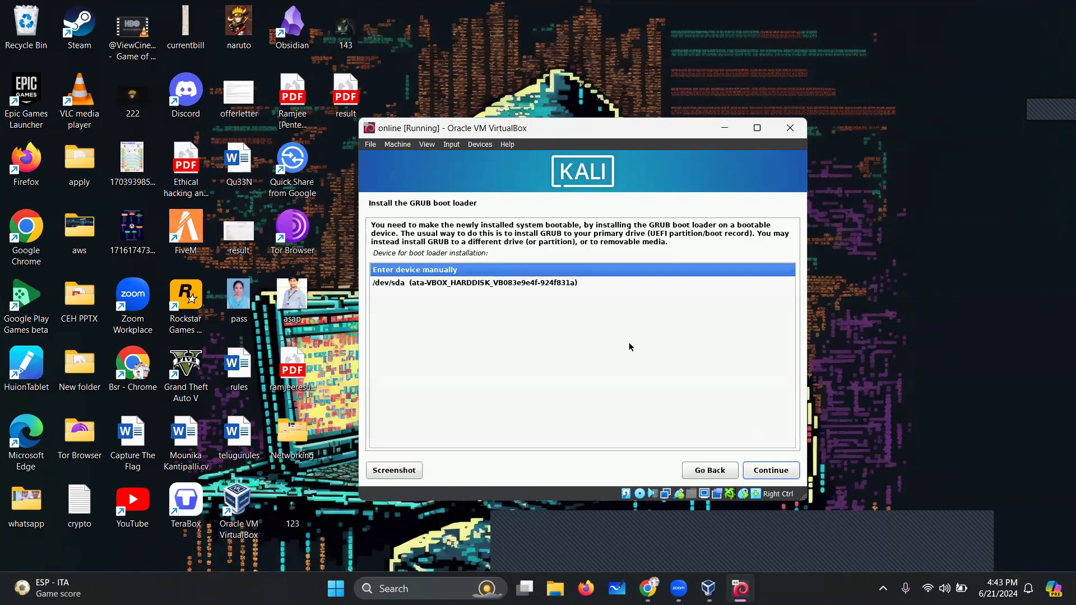
click(504, 287)
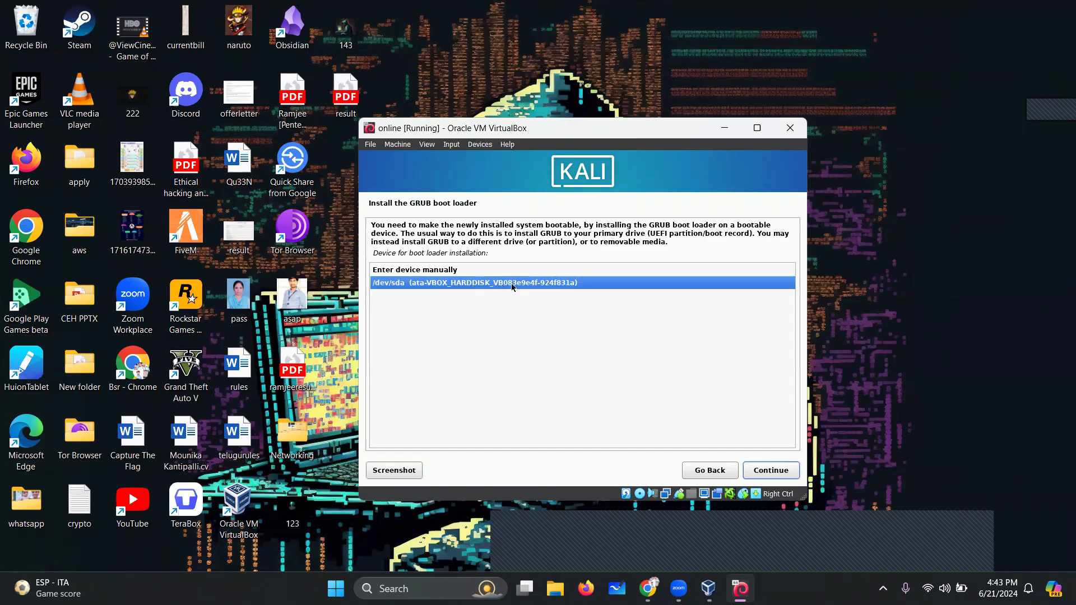
click(771, 471)
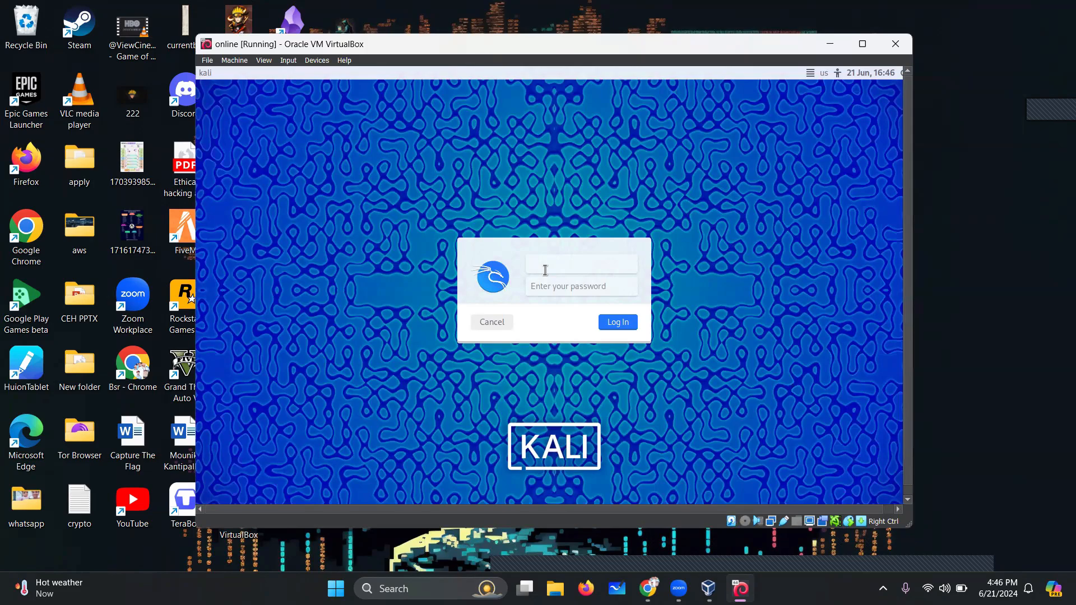
Log in to Kali, retrying with the corrected username after the first credentials fail
key(Tab)
click(619, 323)
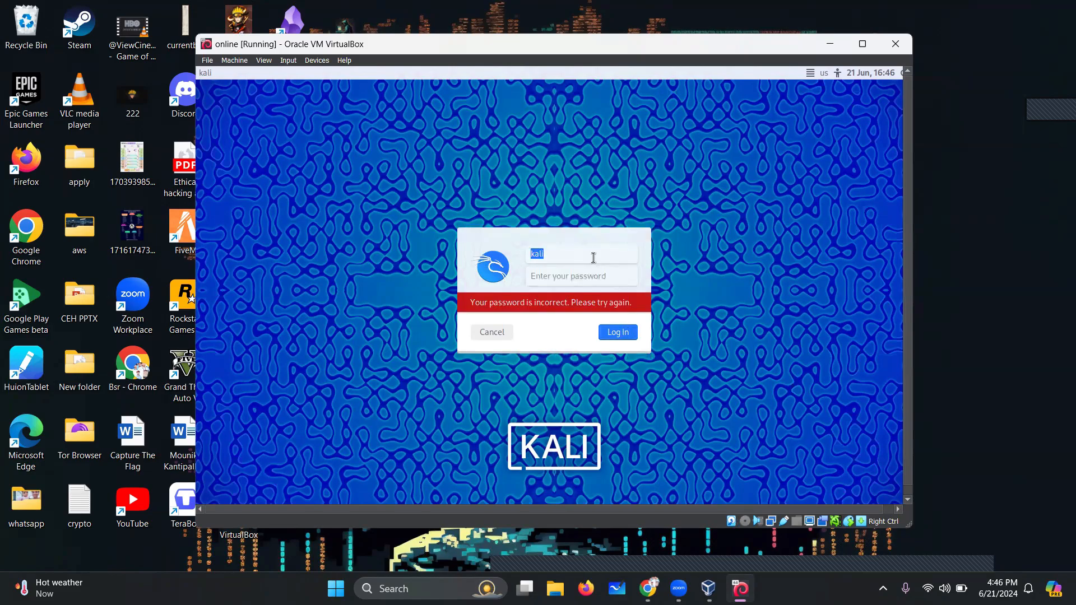
text(attacker)
key(Tab)
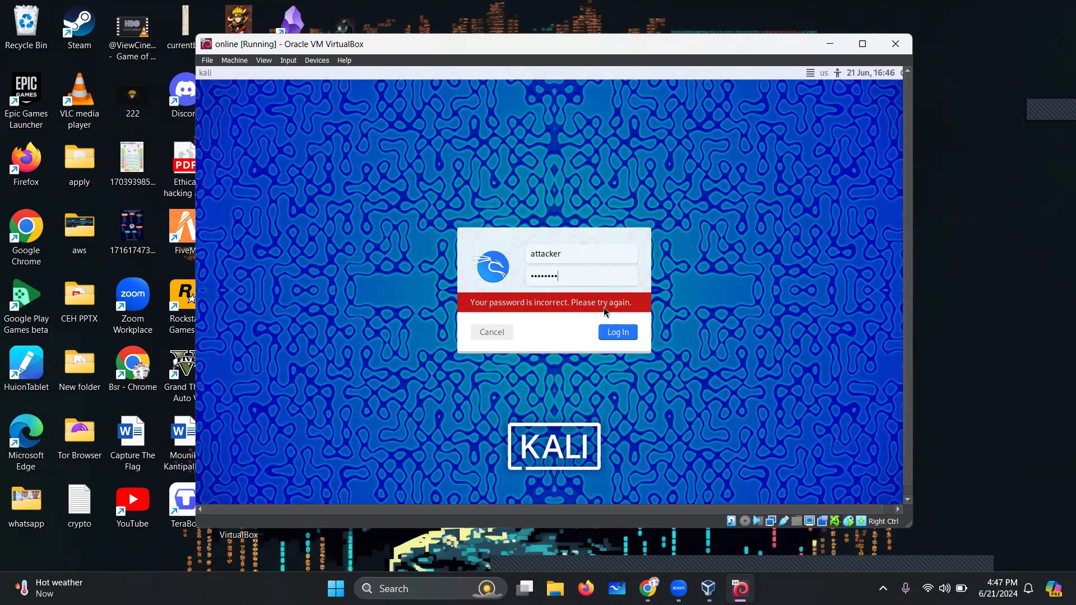
click(619, 332)
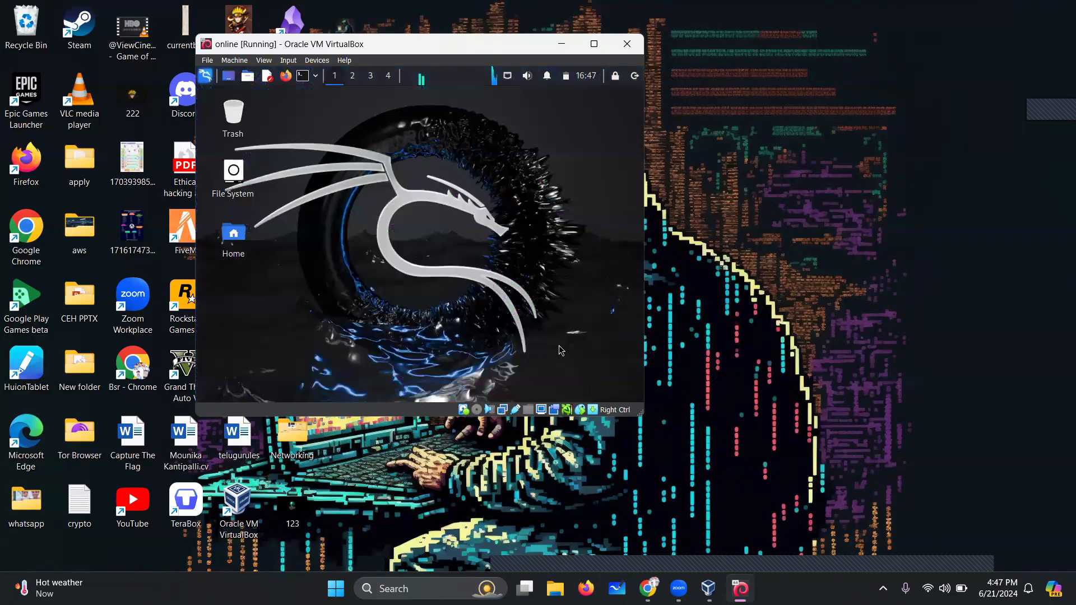
Make the VM window fill the screen, then open and dismiss the Kali applications menu
click(594, 44)
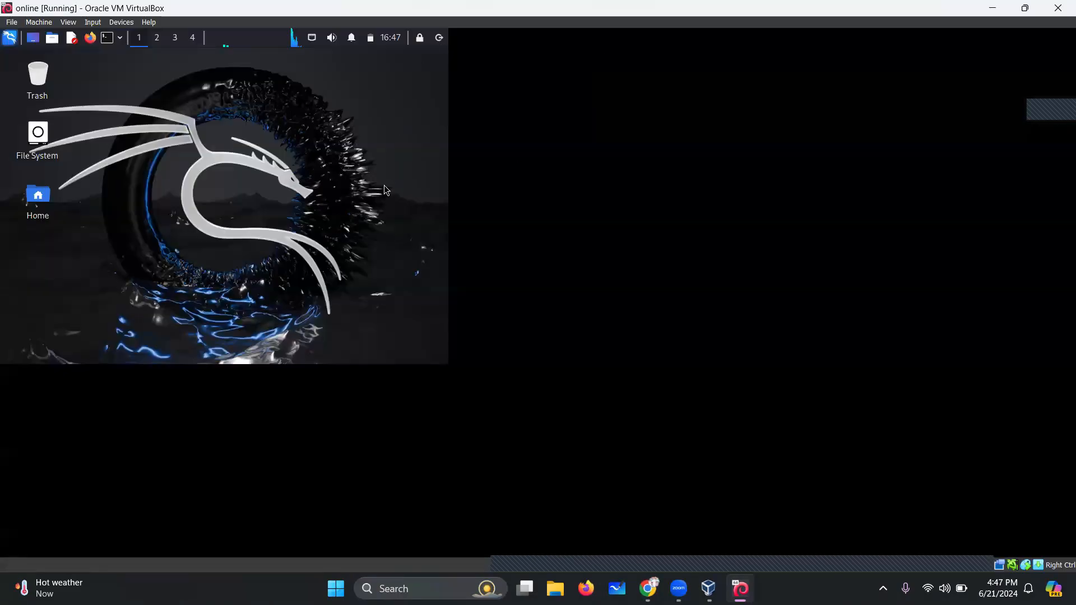
click(1025, 7)
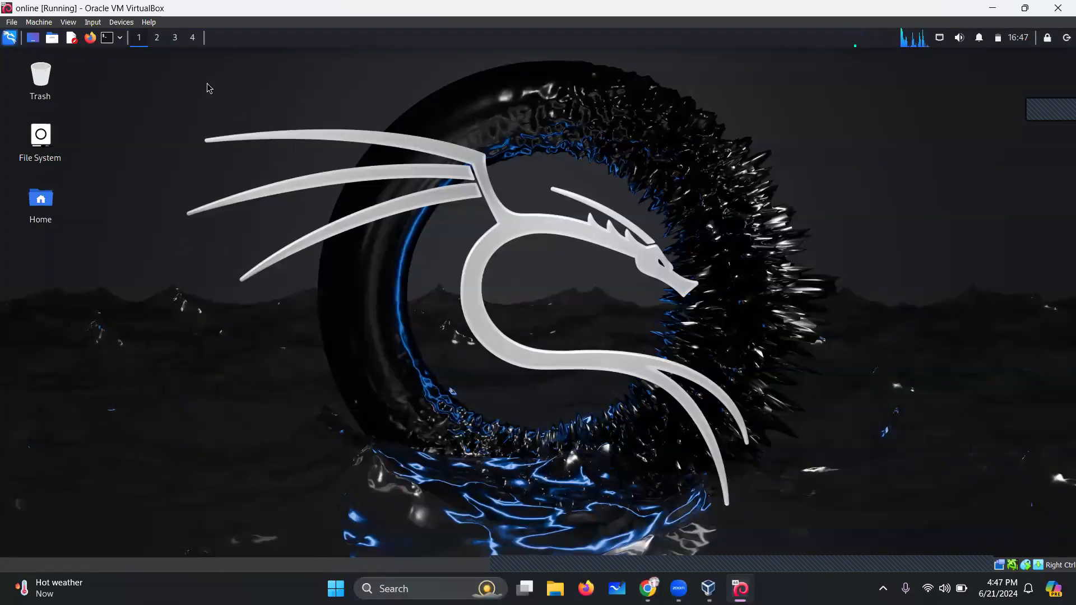
click(12, 38)
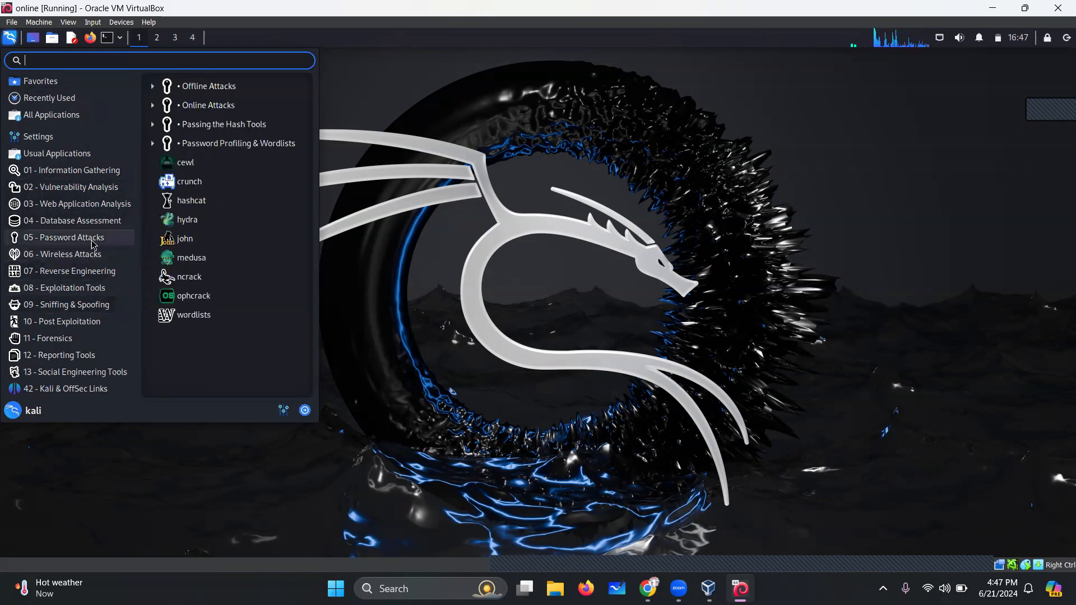
click(553, 178)
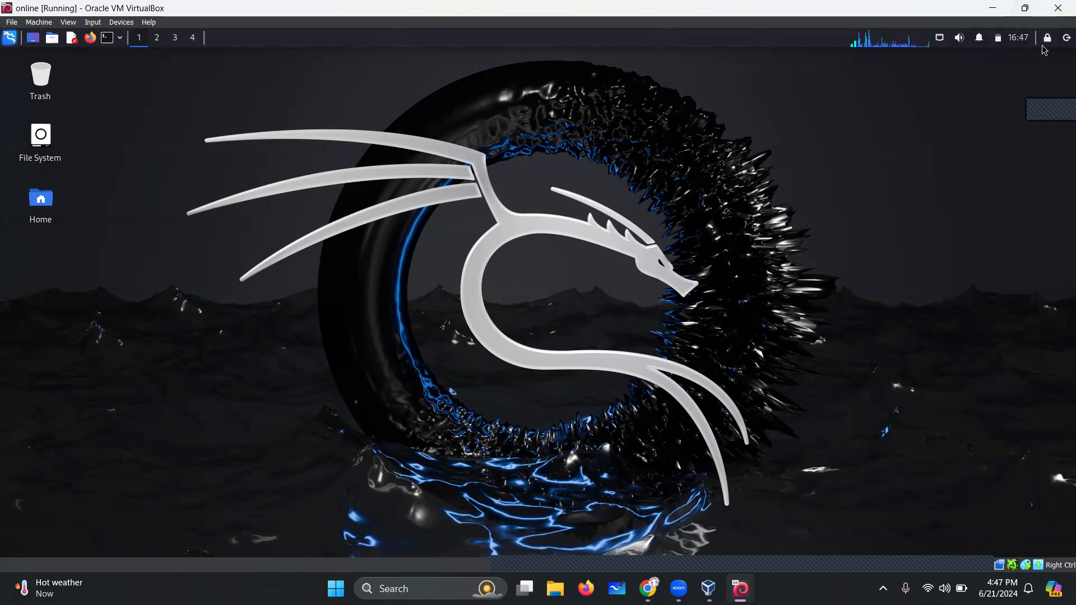
Shut down Kali from the top-panel power menu, restore the window and dismiss the closing error
click(1067, 38)
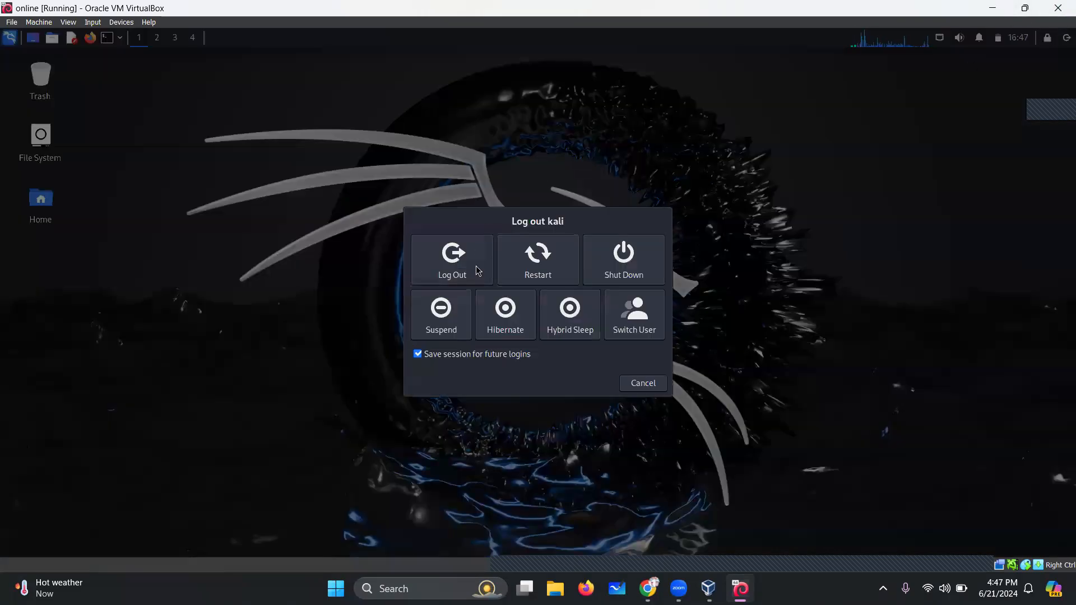
click(610, 259)
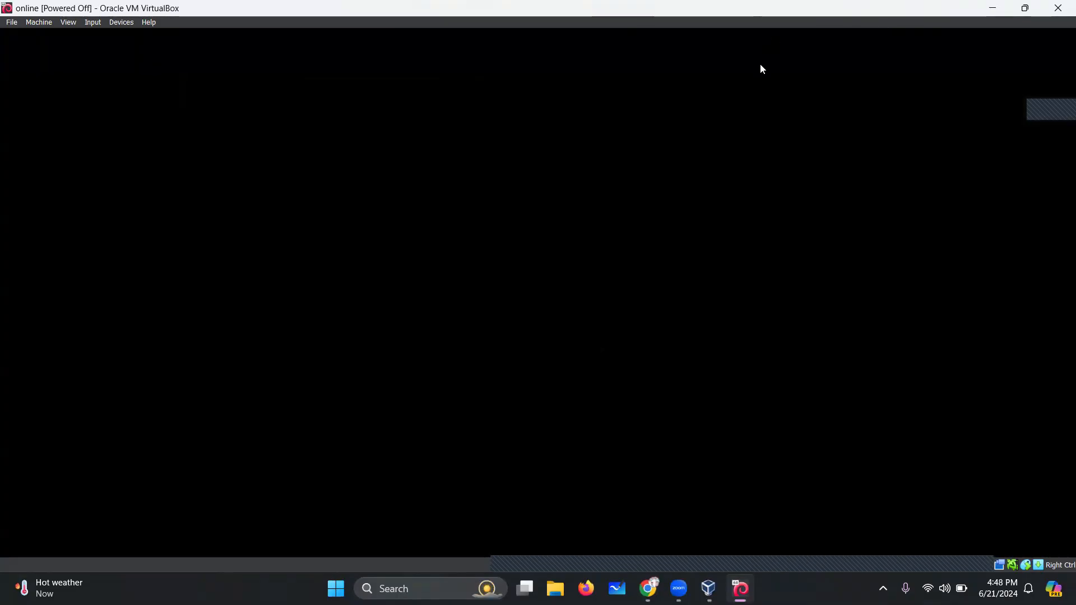
drag(783, 11, 790, 66)
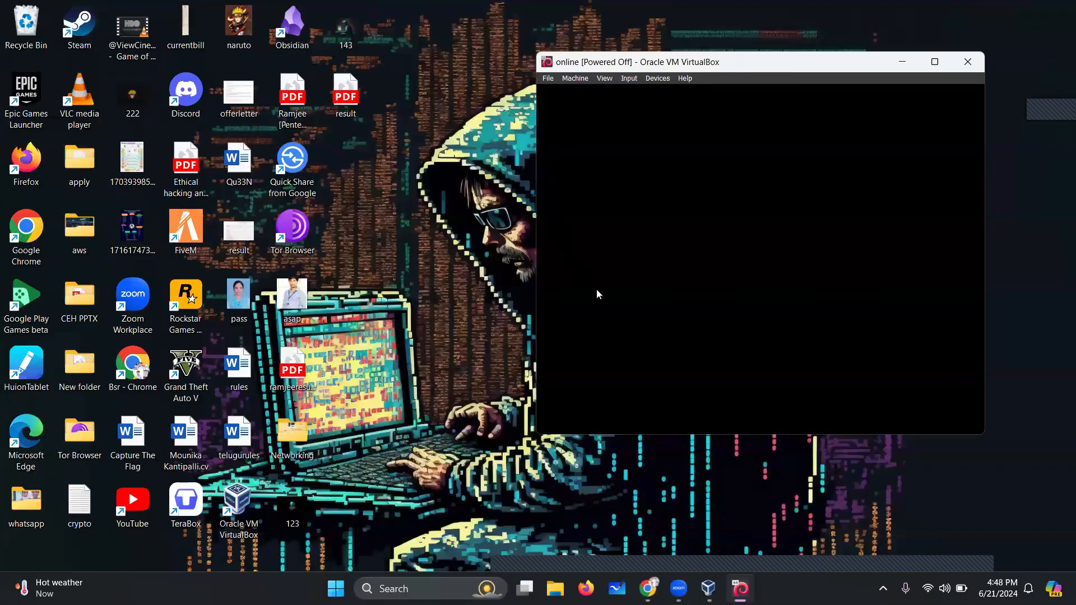
click(661, 358)
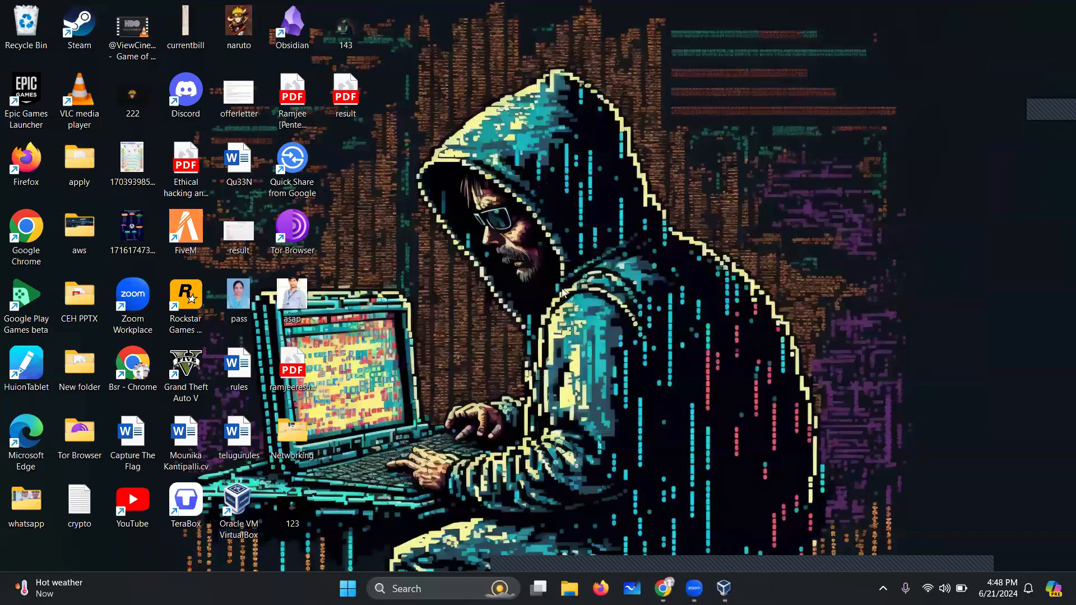